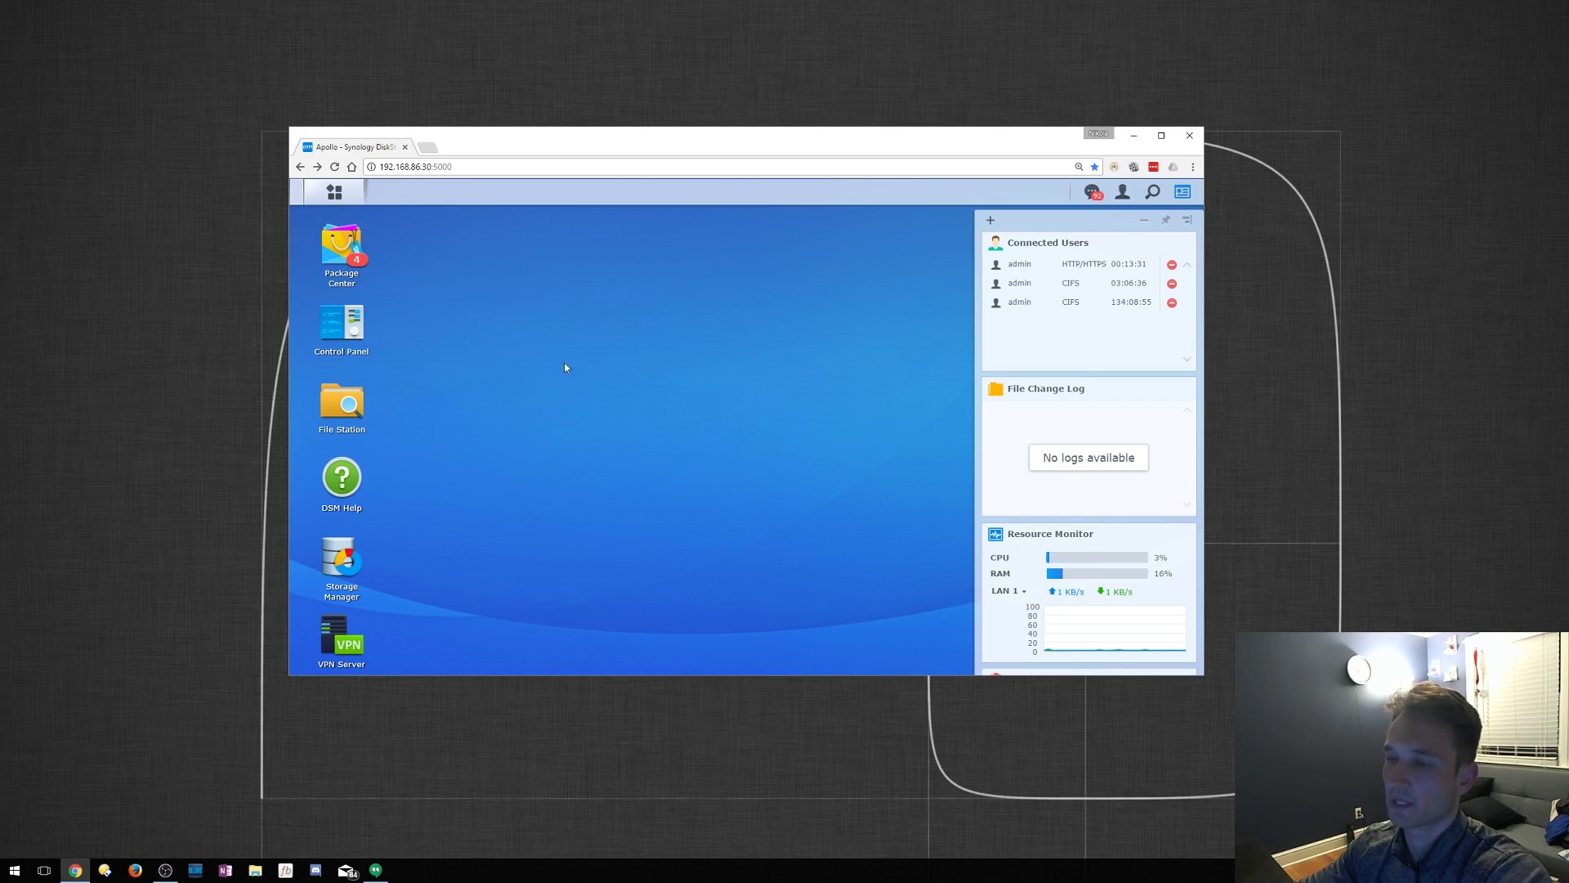
Step: Open Package Center, reposition its window and display the Recommended packages
click(348, 240)
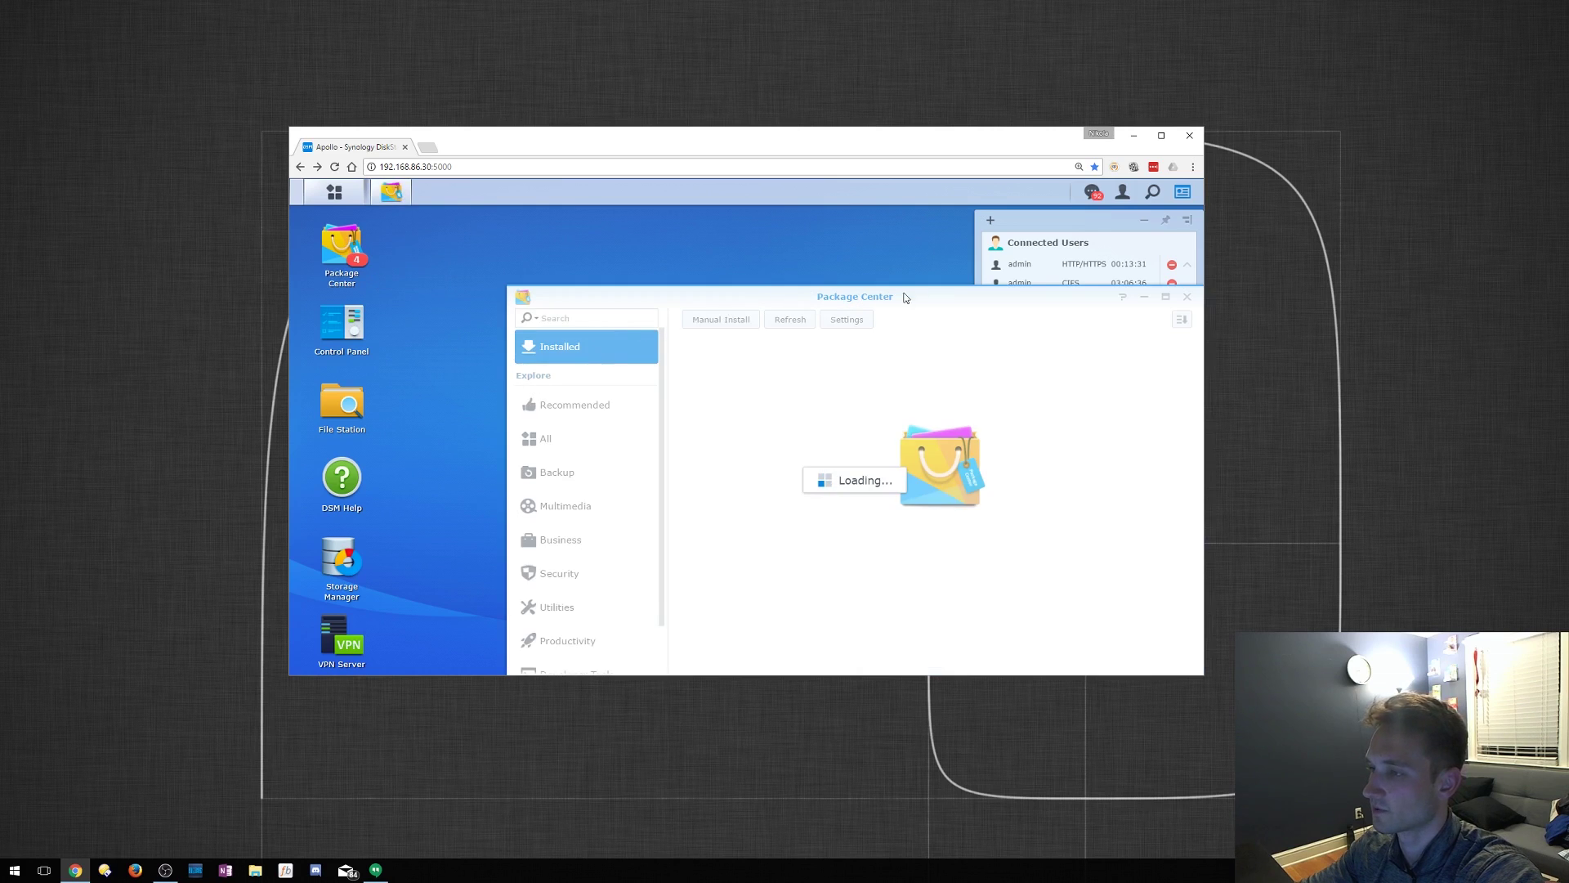
drag(909, 293, 783, 245)
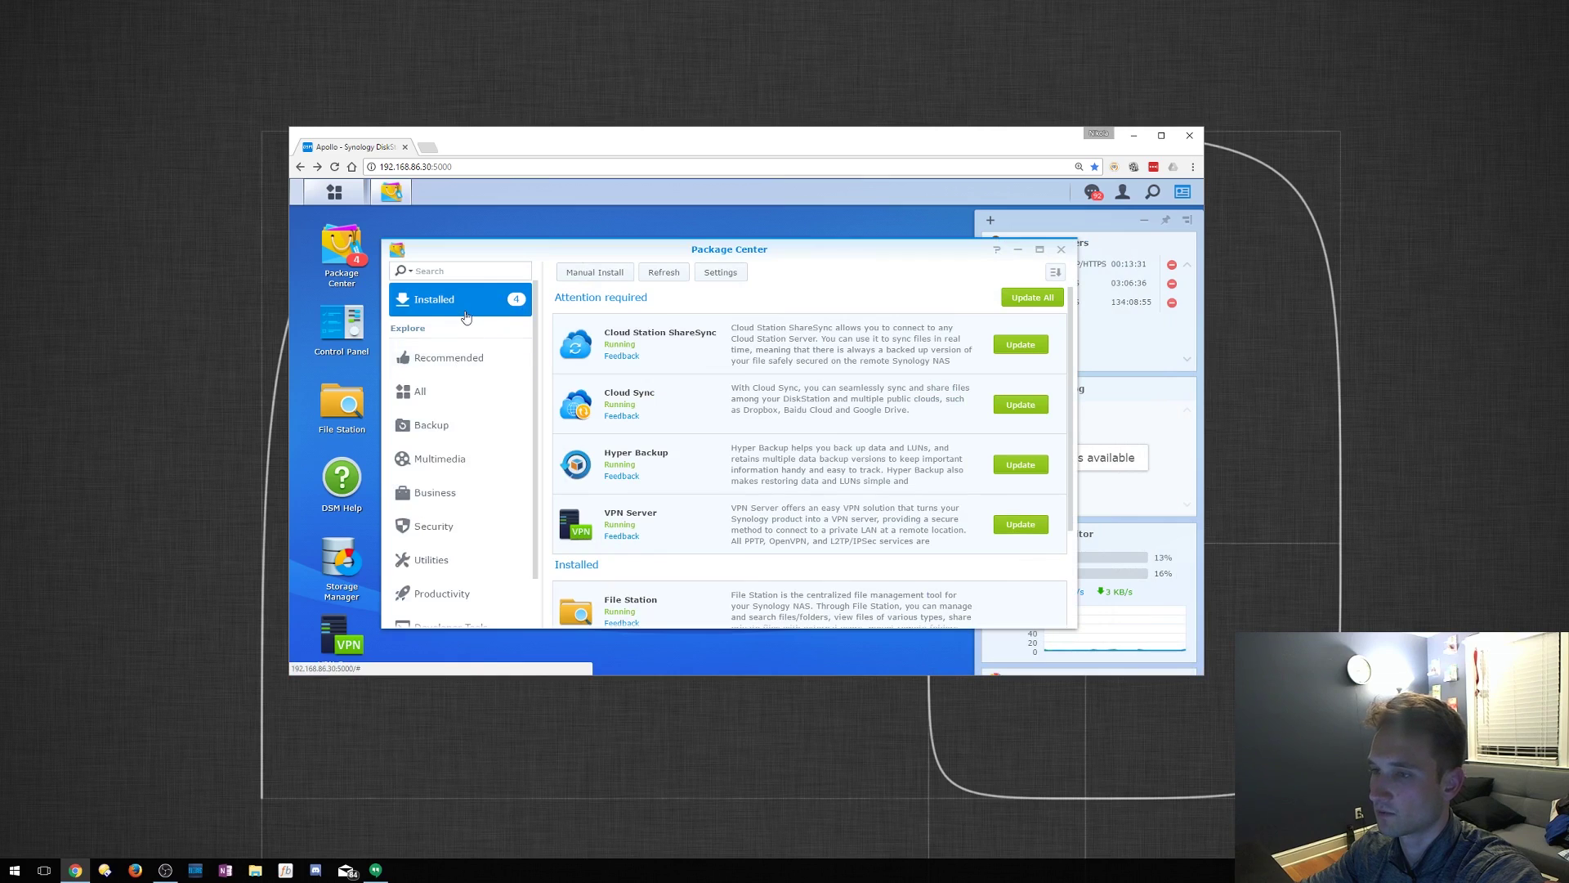
click(474, 359)
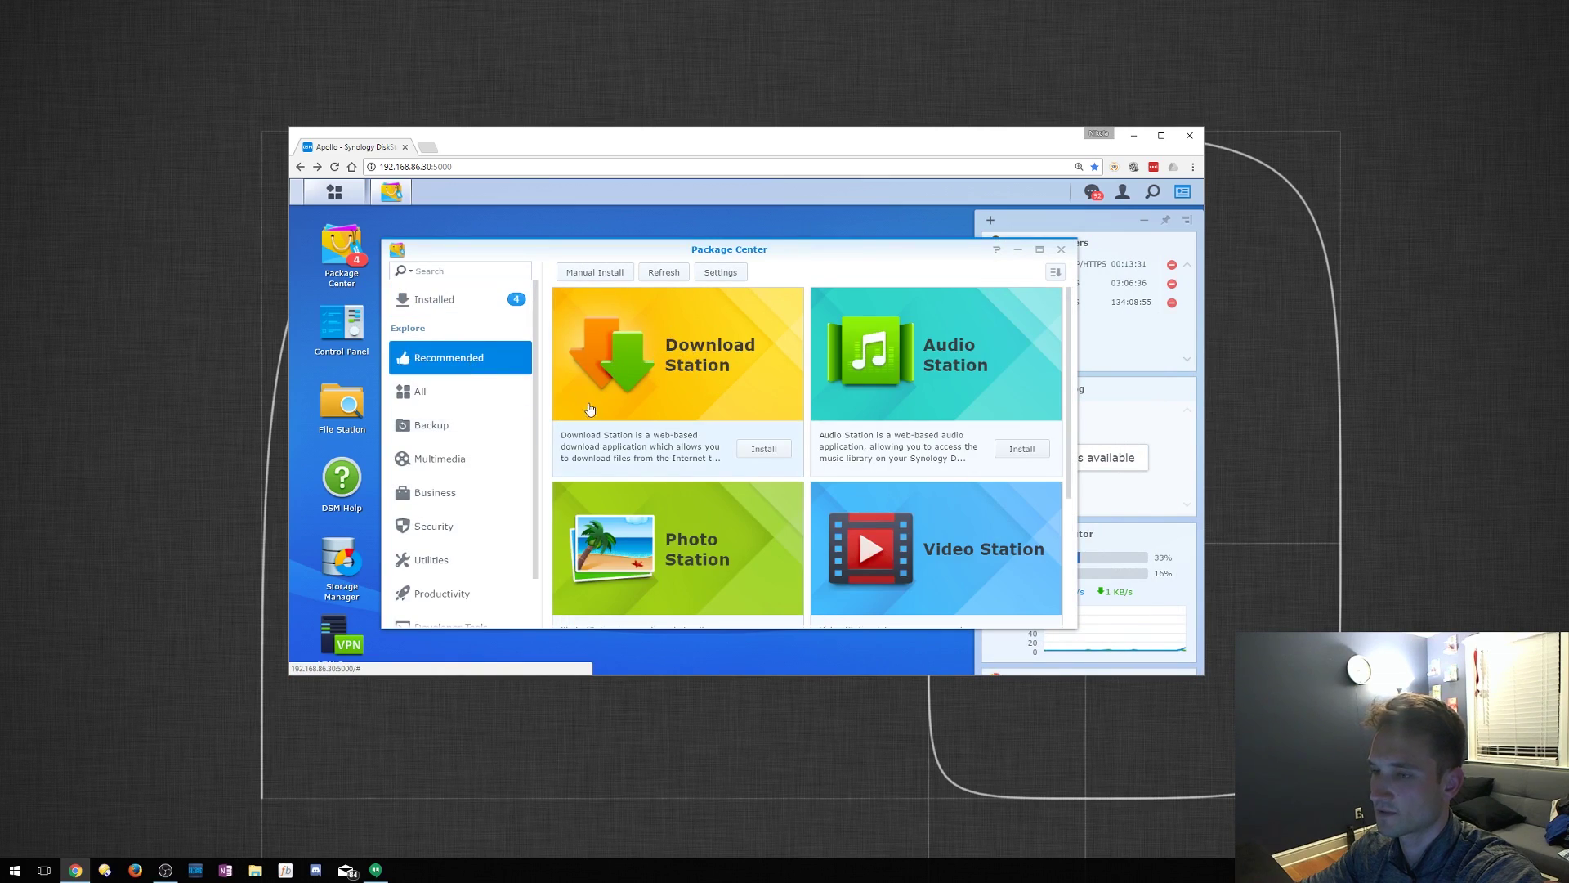
click(458, 272)
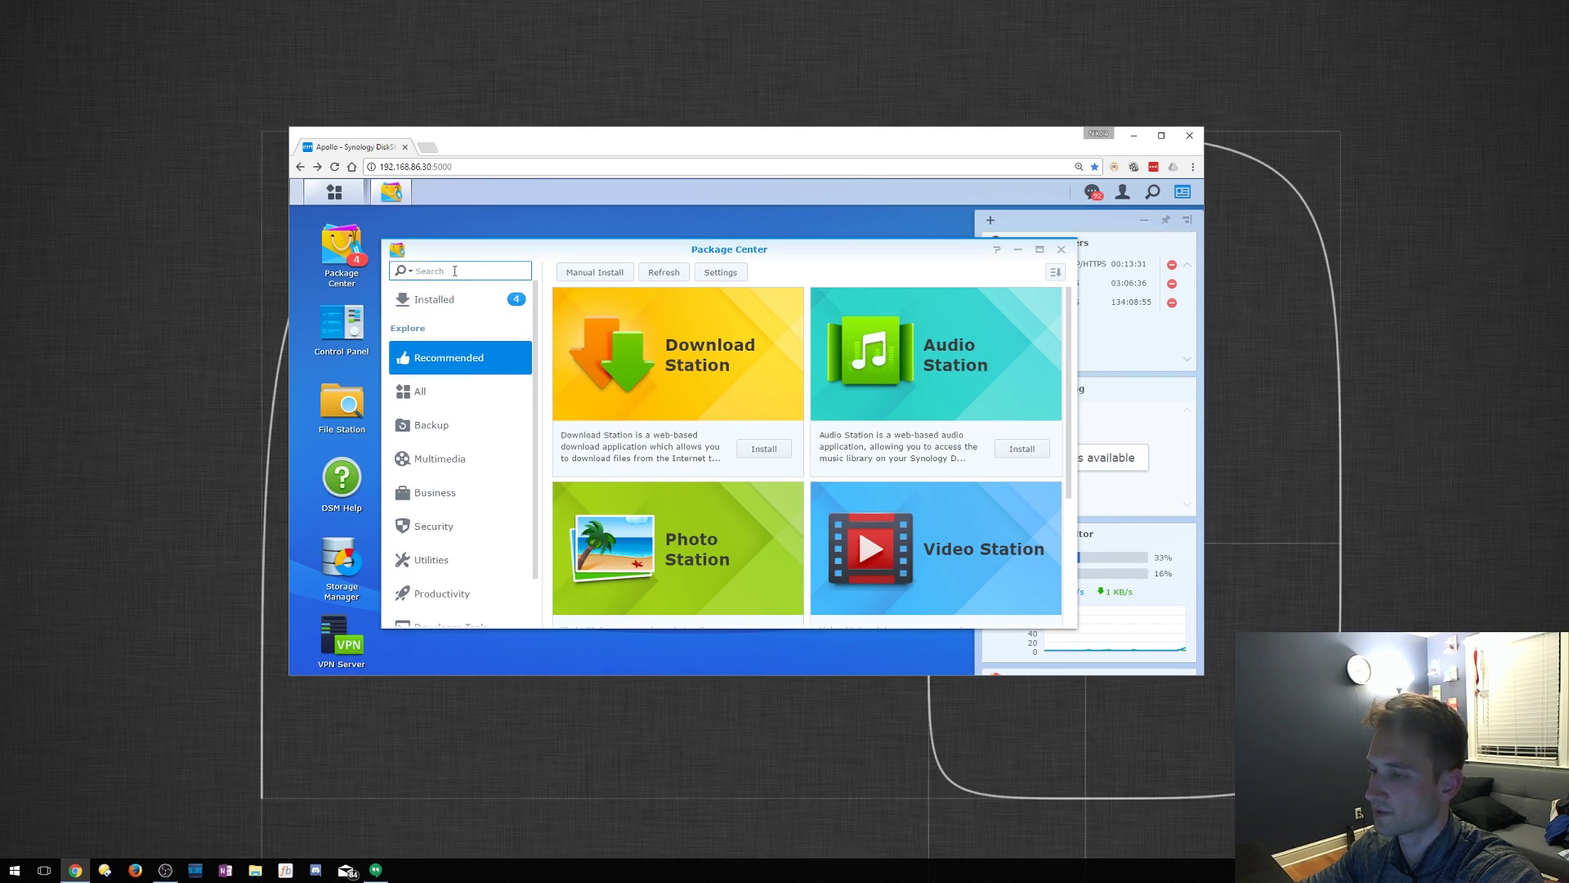
Step: Start installing Download Station from its package details page
click(763, 448)
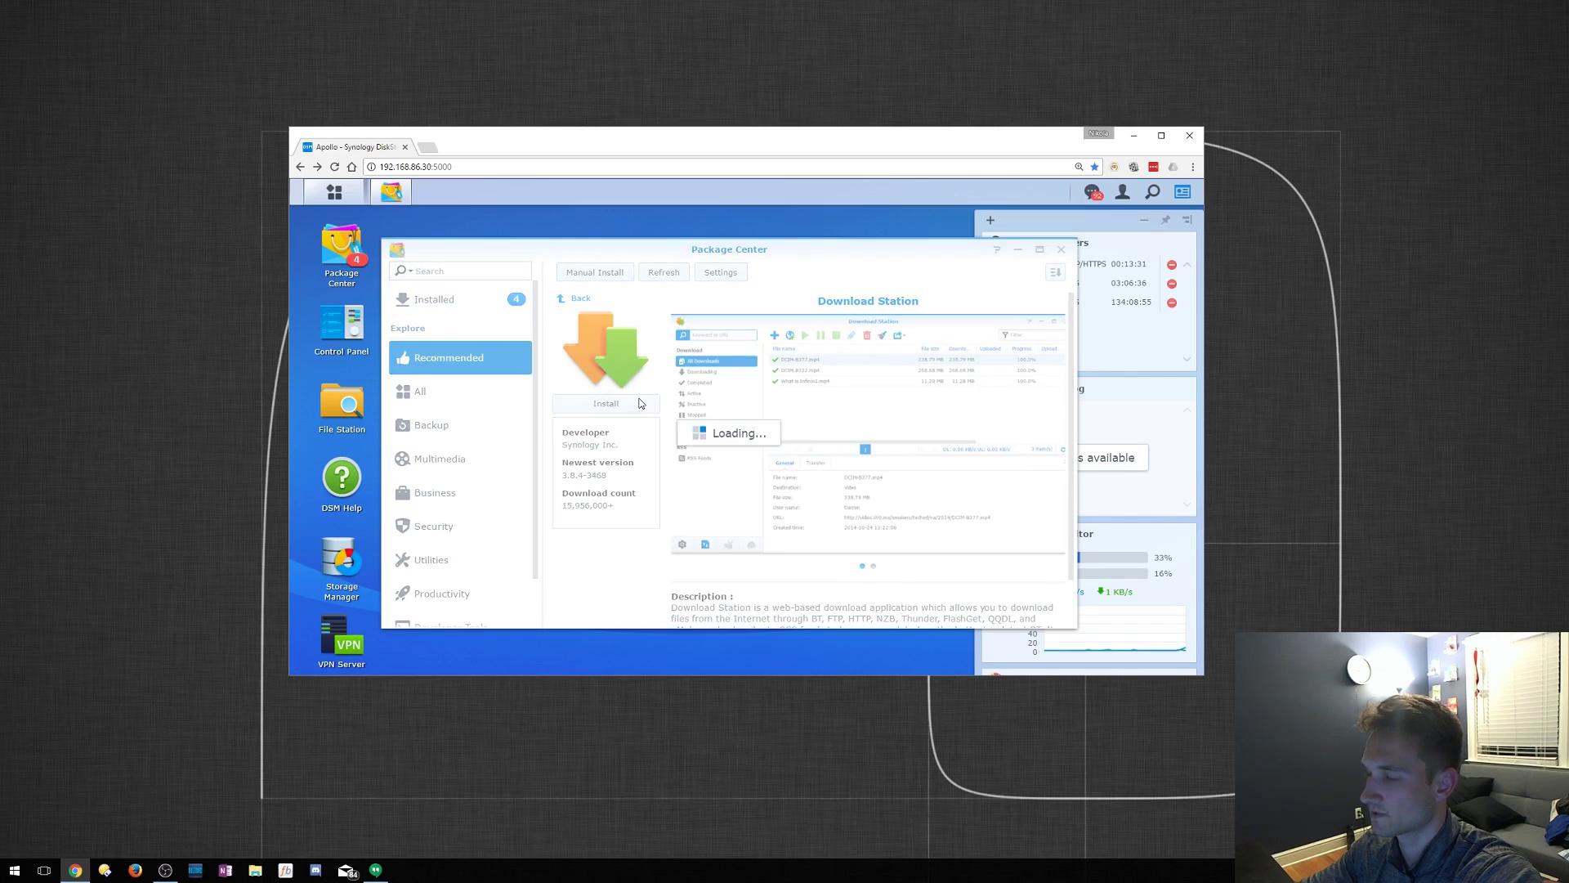
click(606, 403)
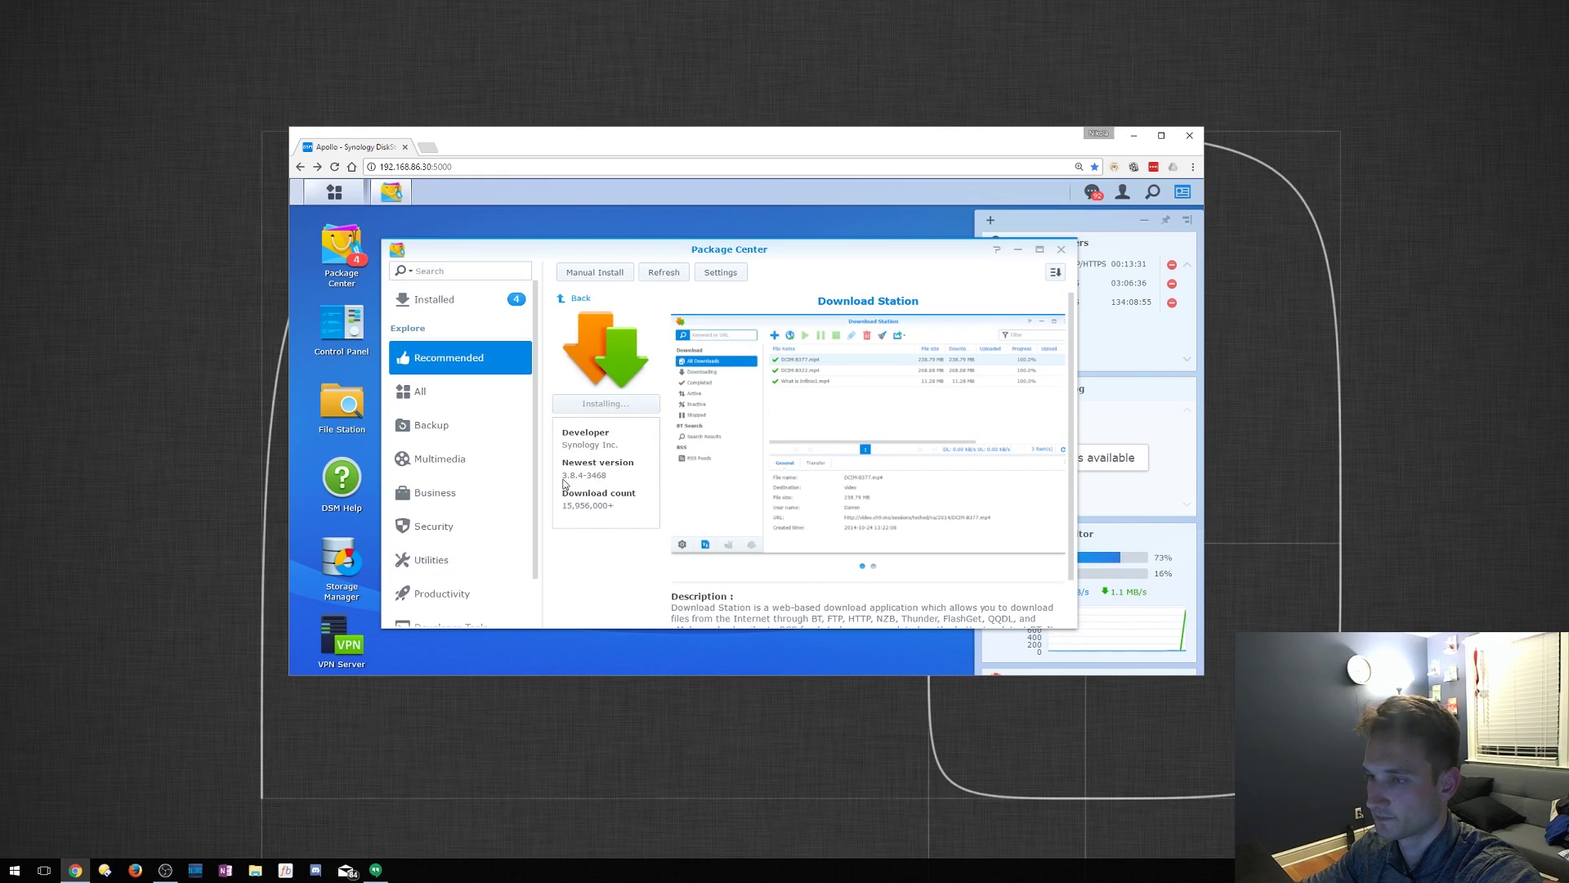
scroll(615, 552, down, 1)
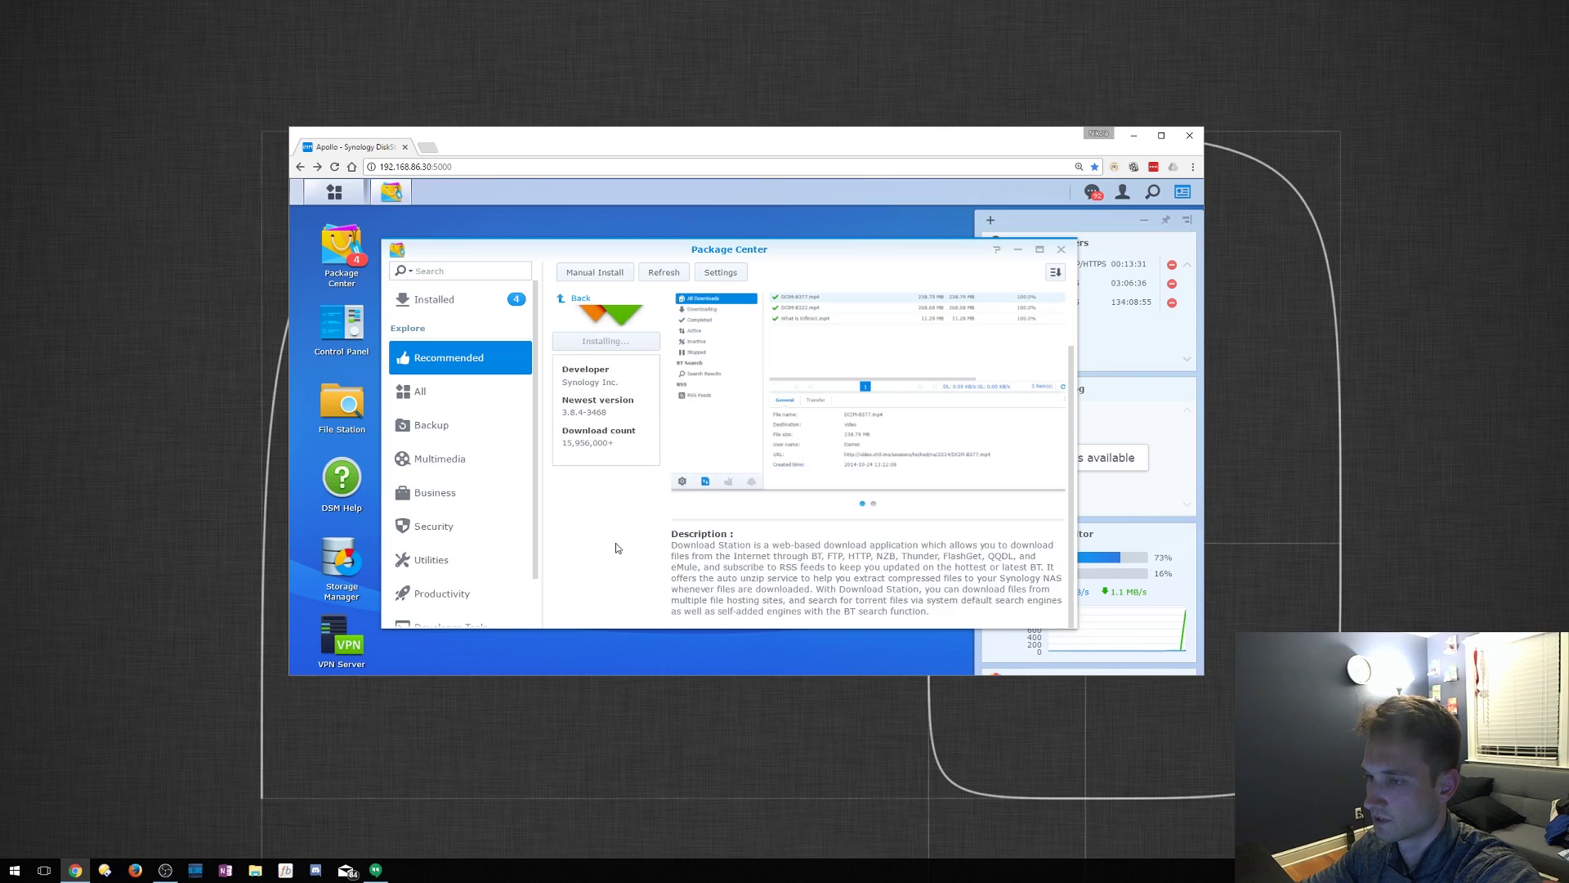
scroll(616, 550, up, 1)
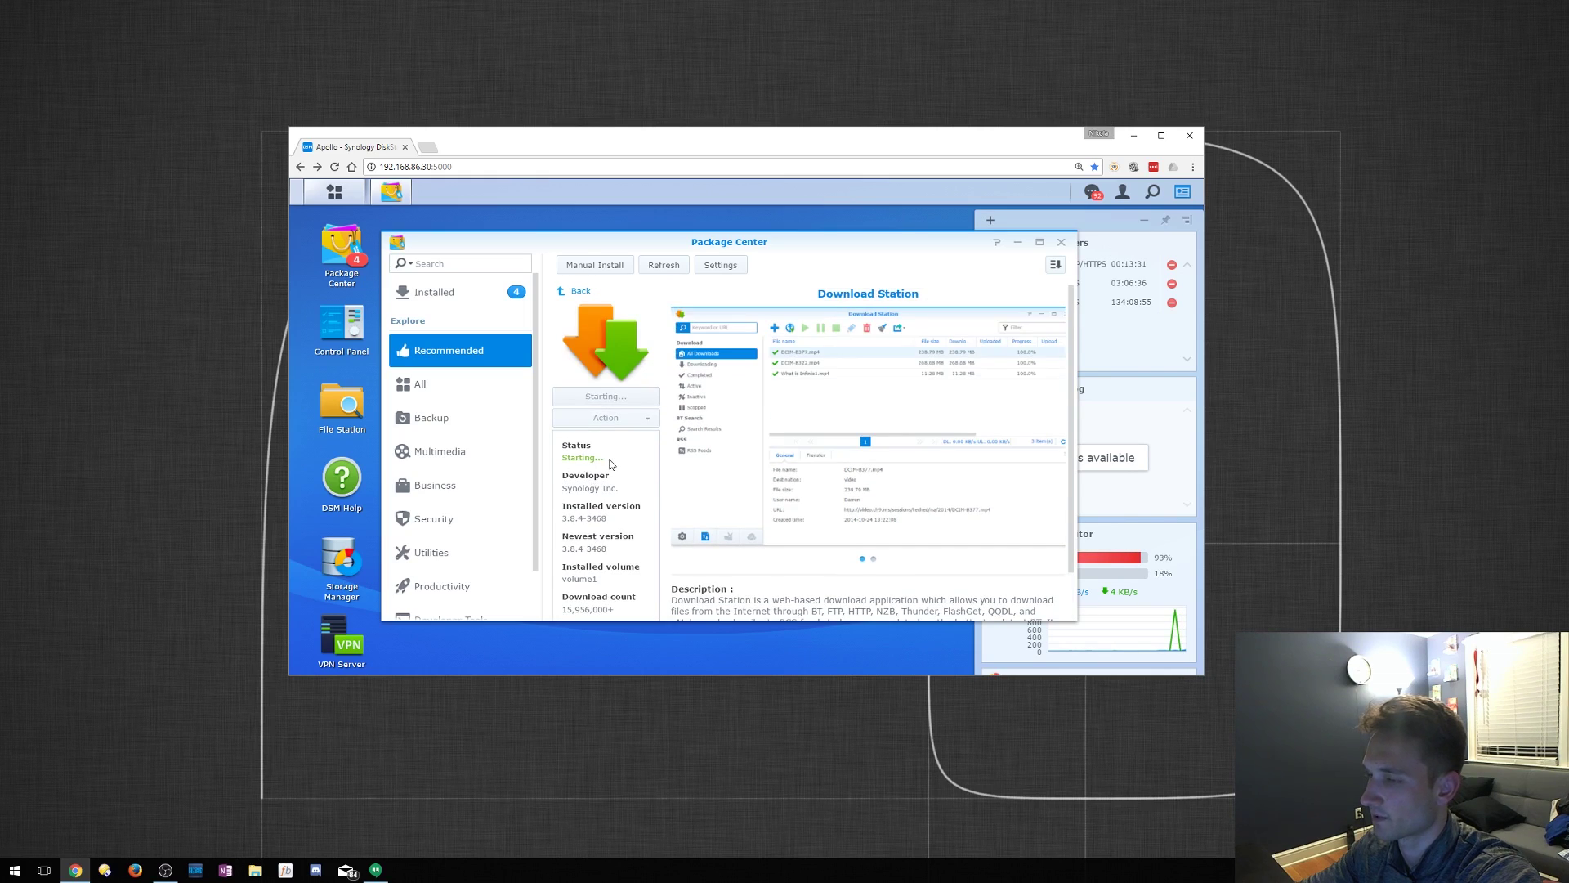
Step: Once Download Station shows Running, dismiss the installation success notification
drag(864, 246, 818, 245)
drag(1134, 543, 1134, 588)
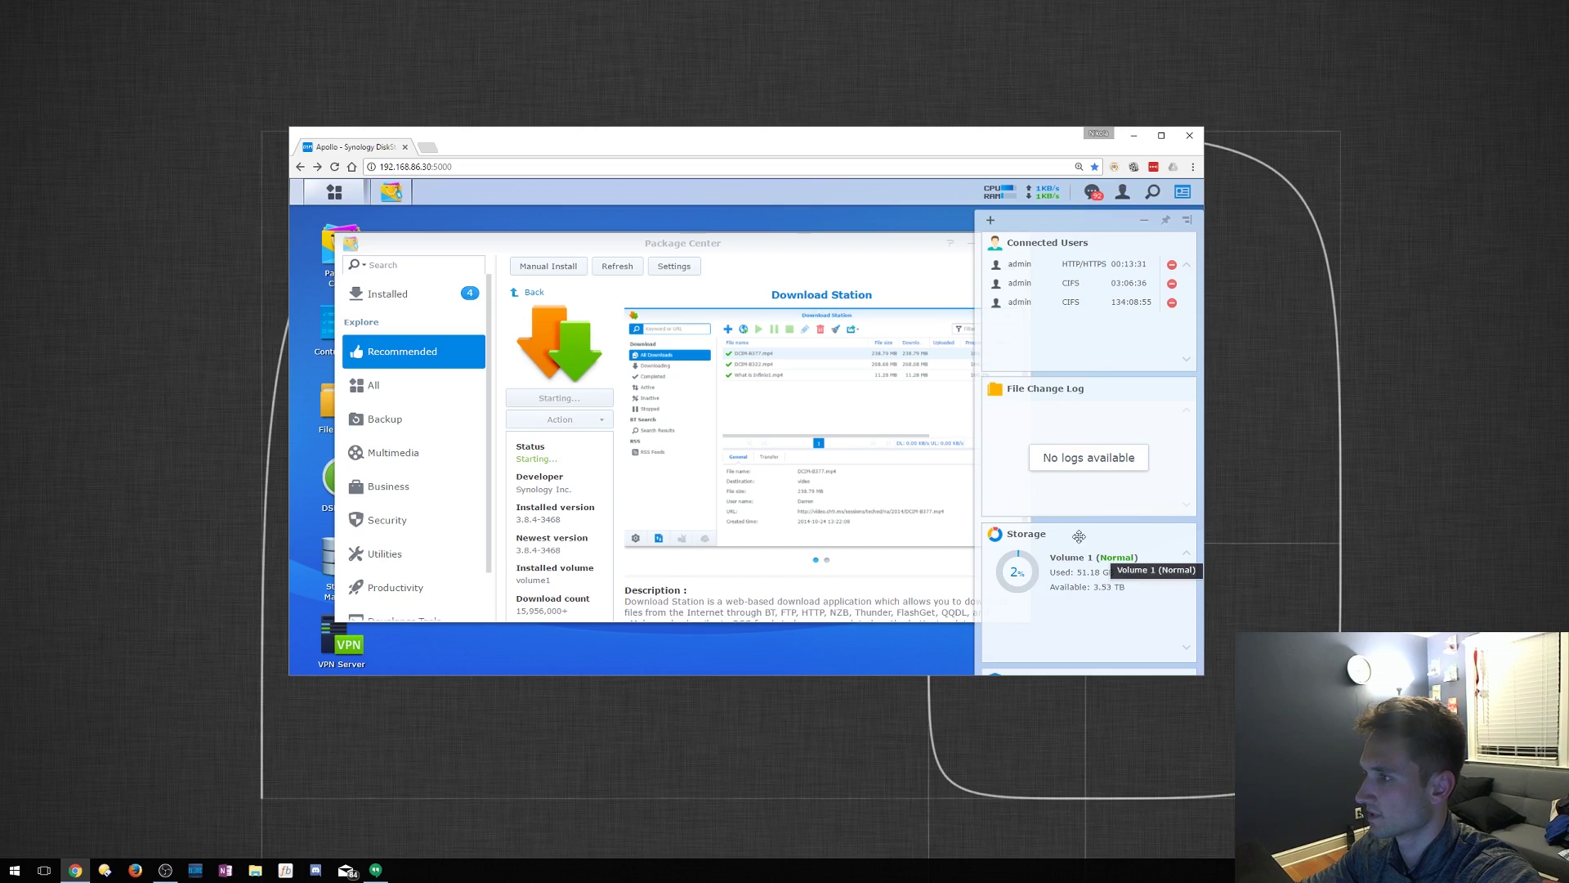
mouse_move(1016, 195)
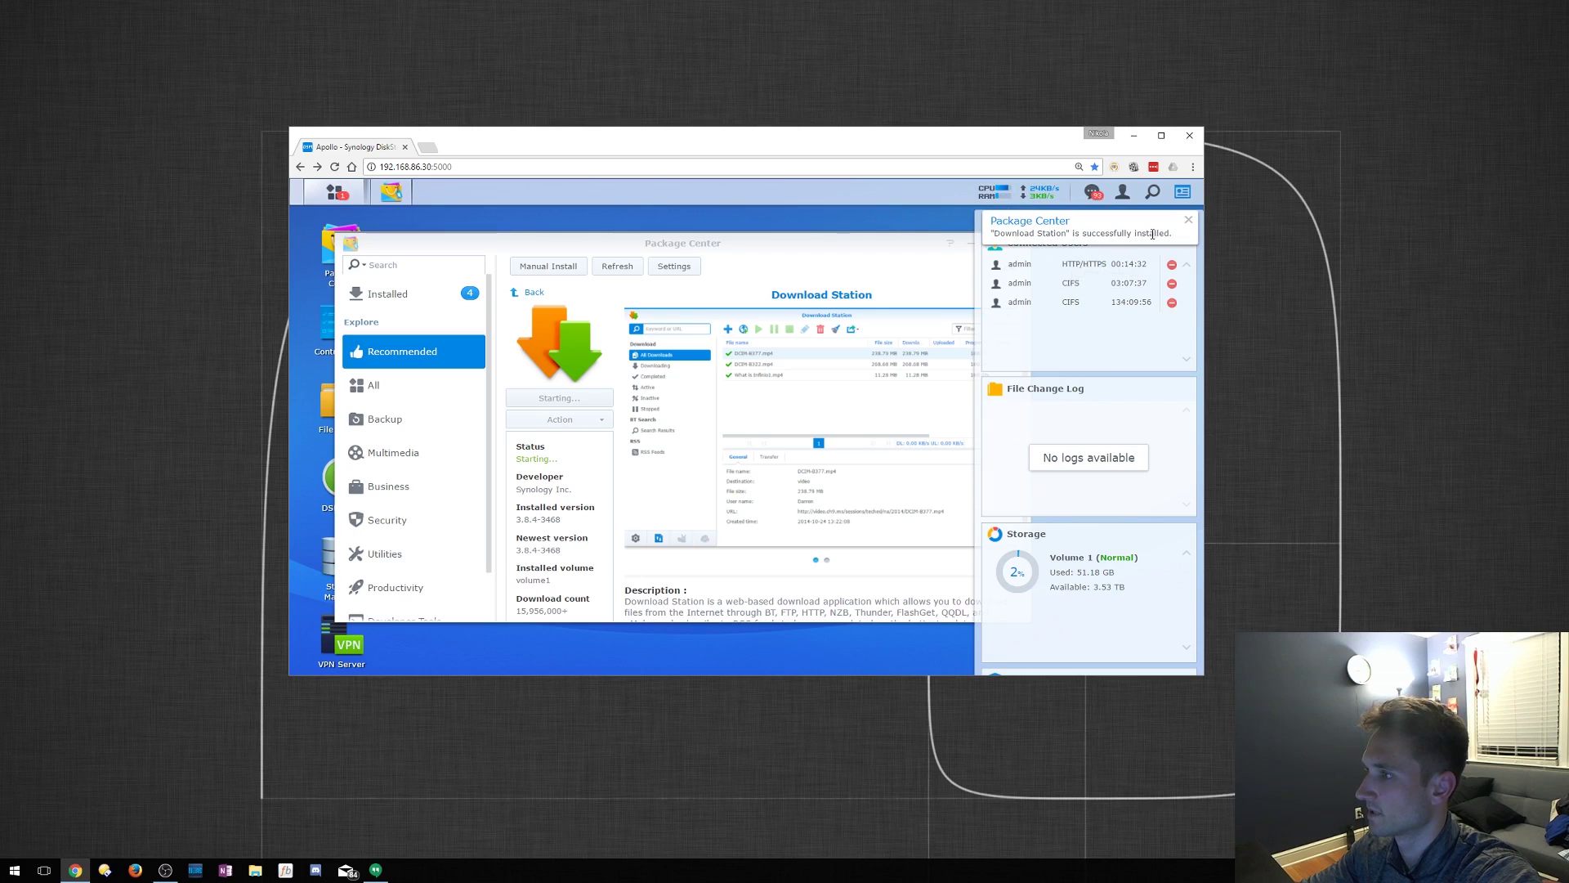
click(863, 242)
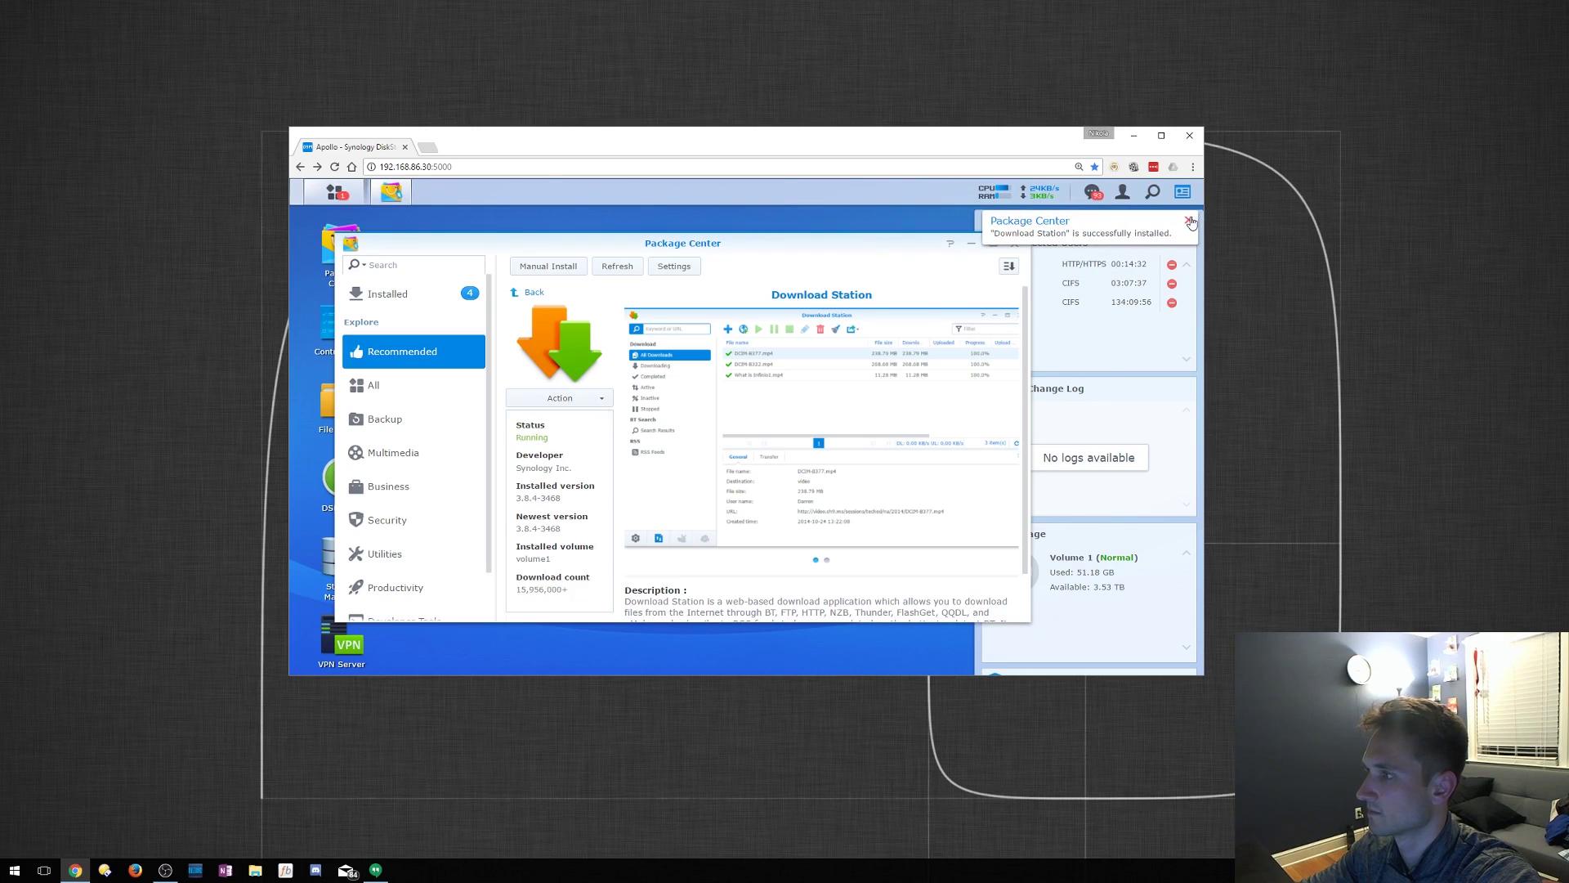
Step: Close Package Center and launch Download Station from the Main Menu, moving its window into view
click(1016, 247)
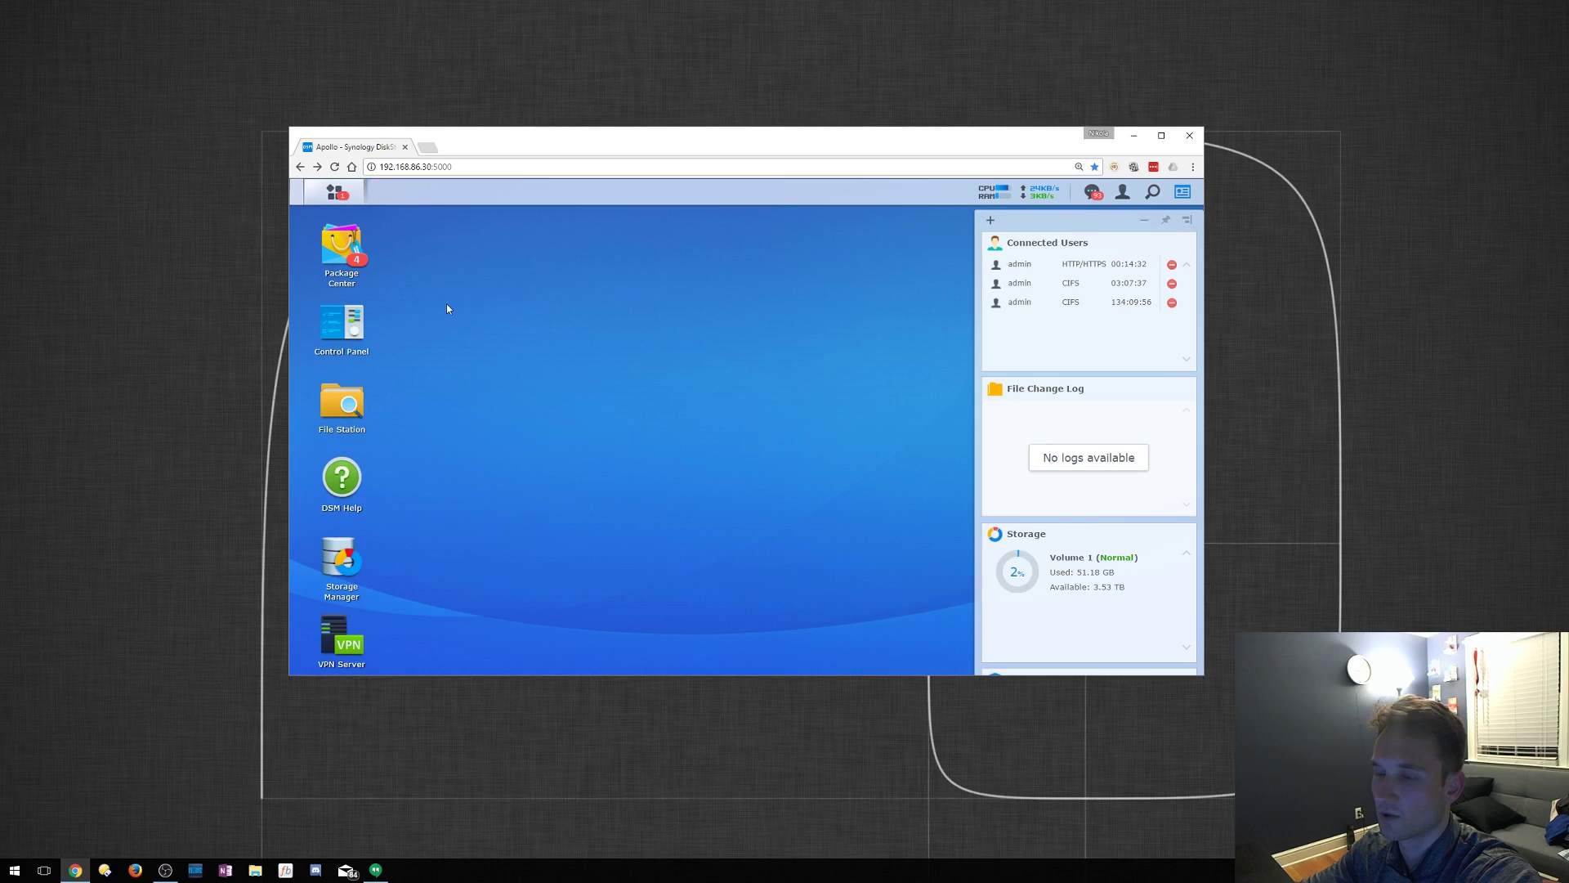
click(334, 193)
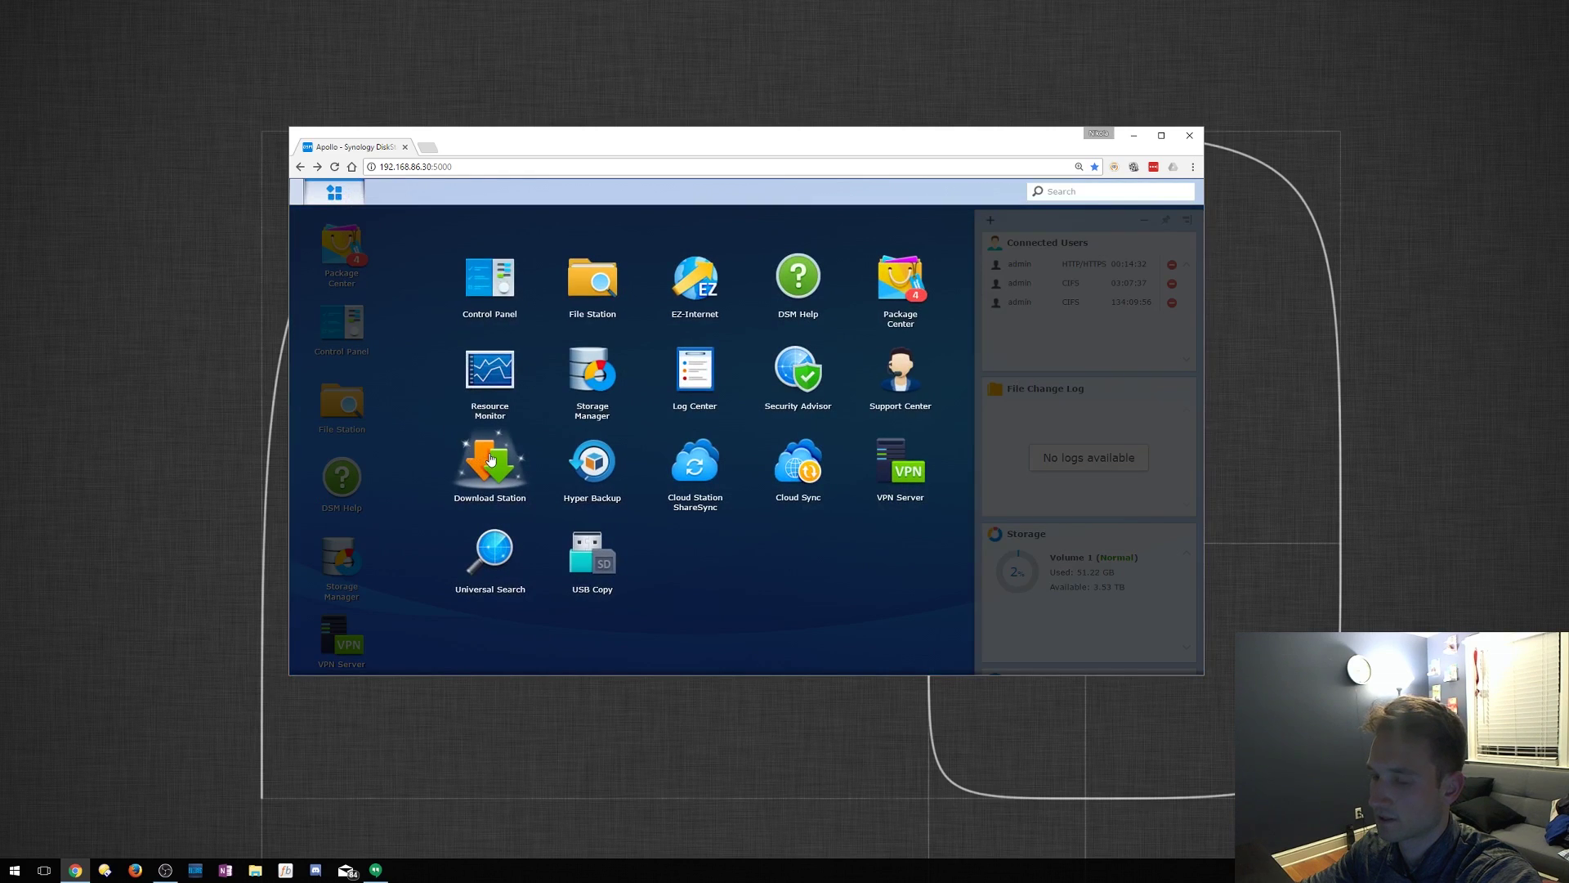
click(482, 467)
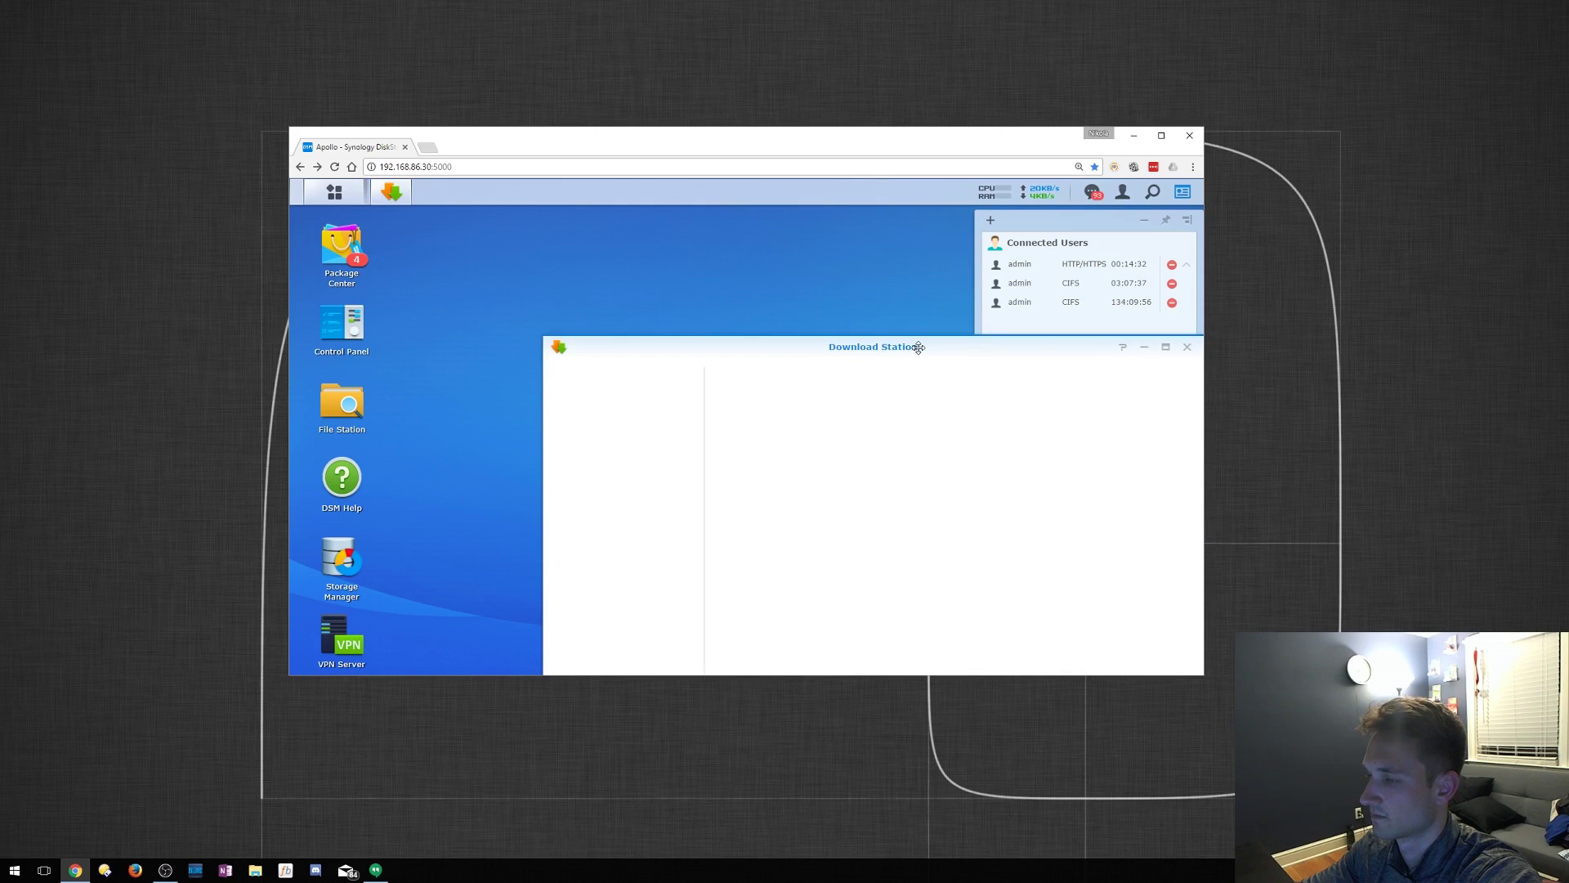
drag(915, 342, 781, 240)
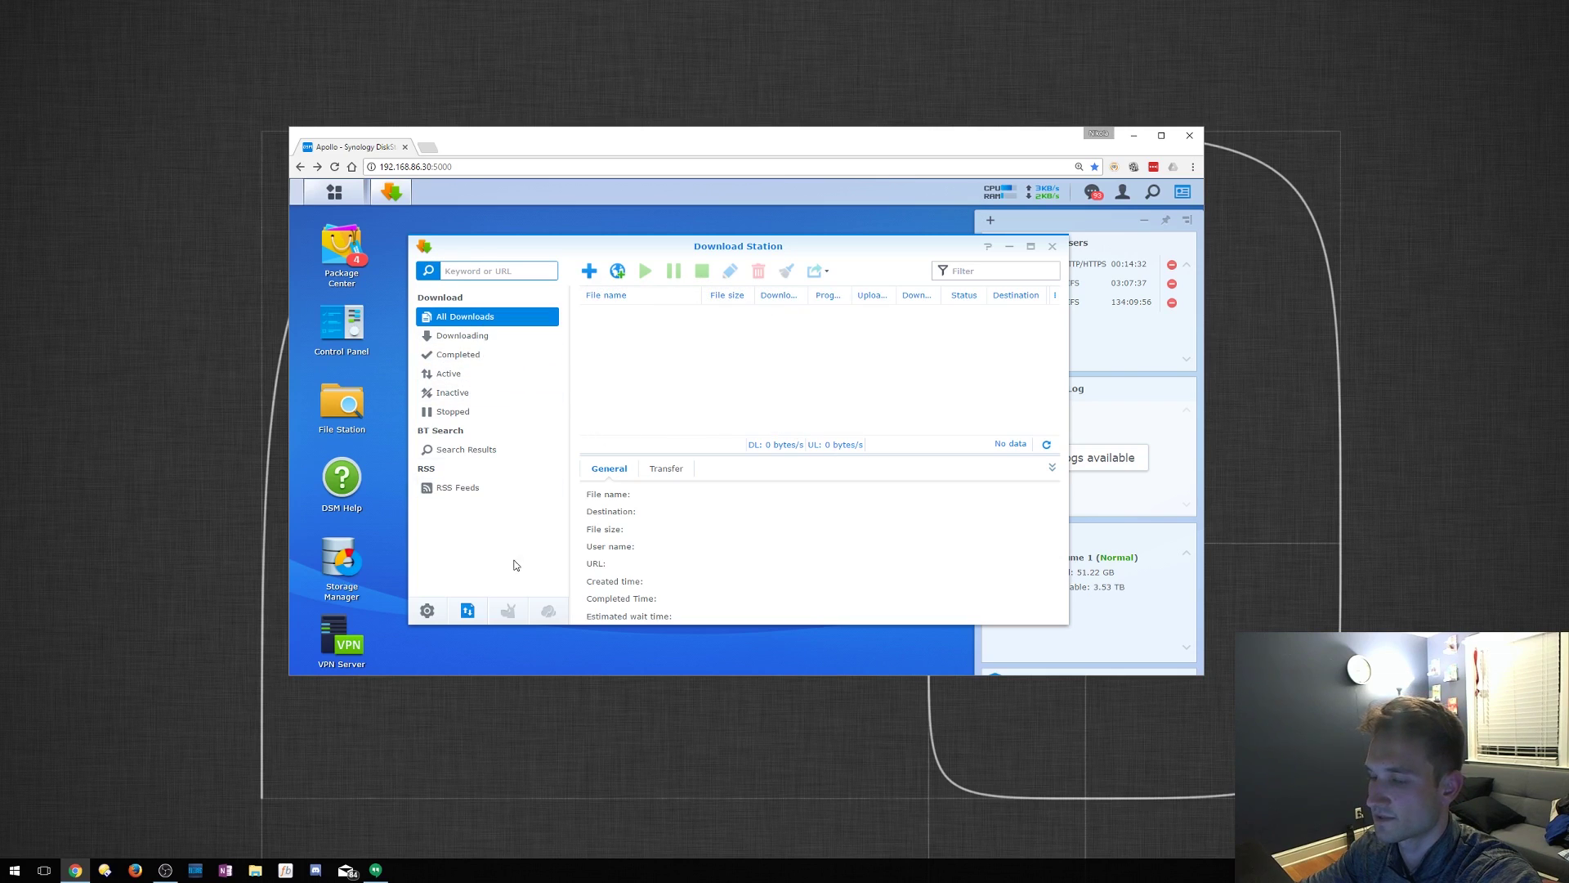
Step: Open Download Station settings and browse the General, Auto Extract and Notification pages
click(426, 611)
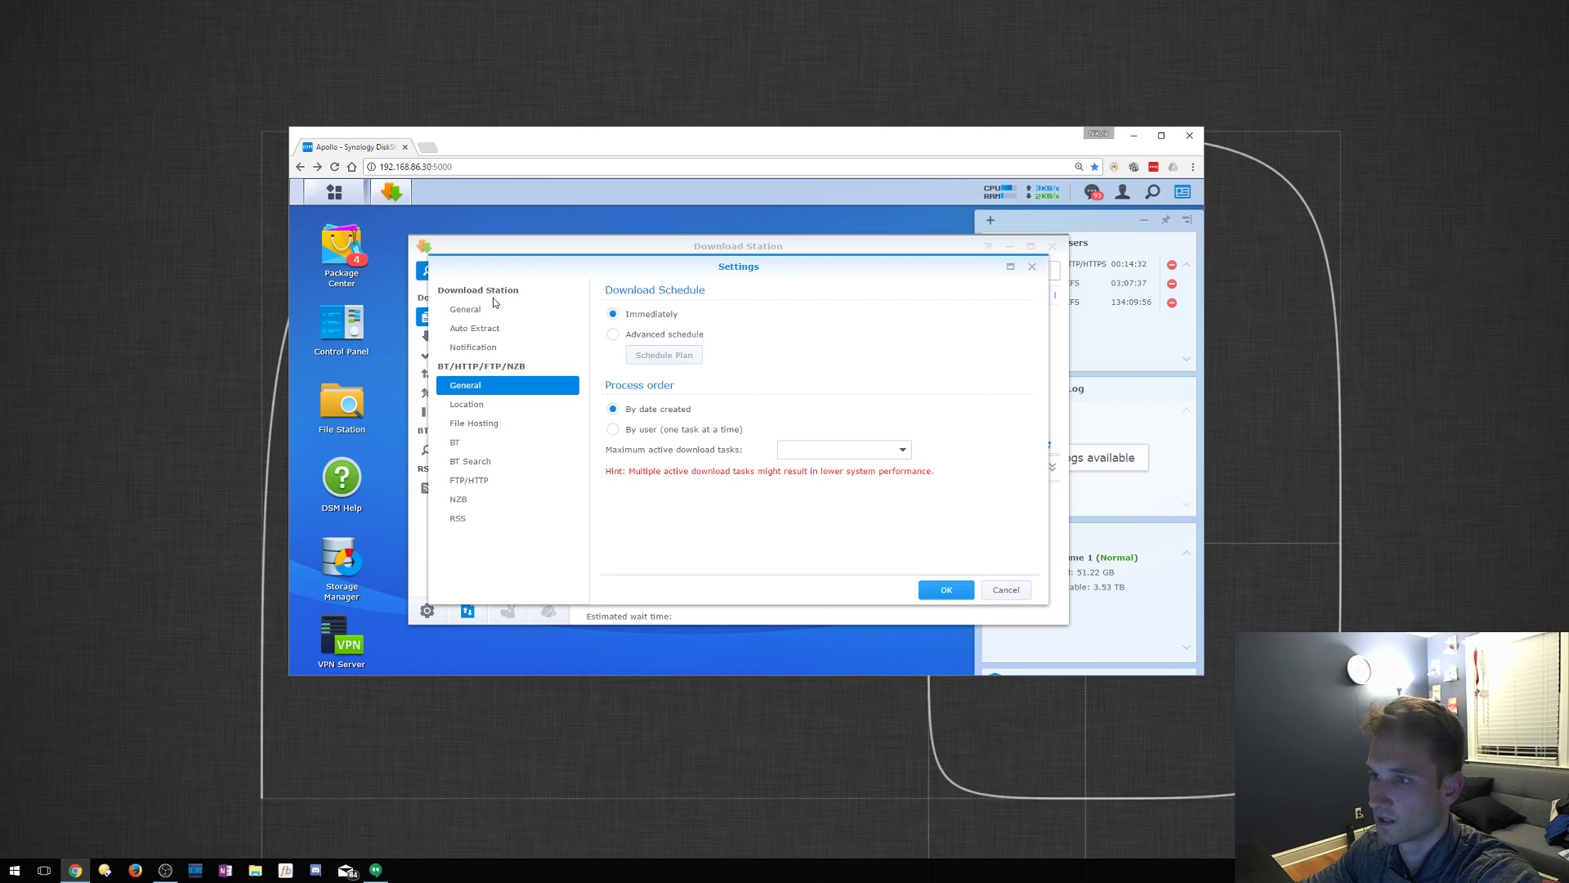
click(480, 313)
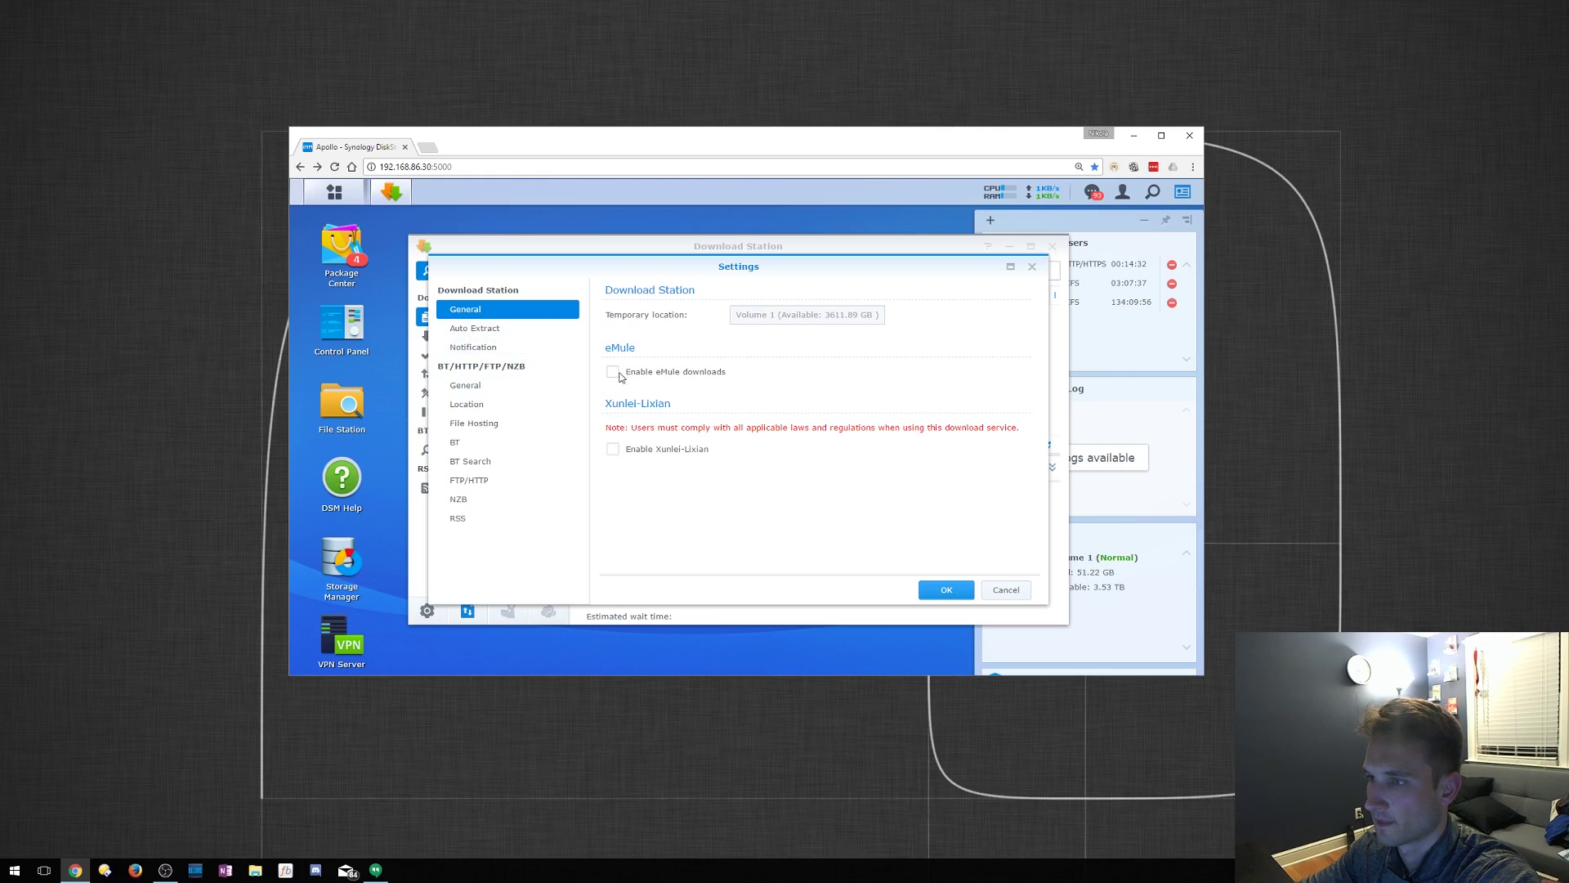
click(500, 330)
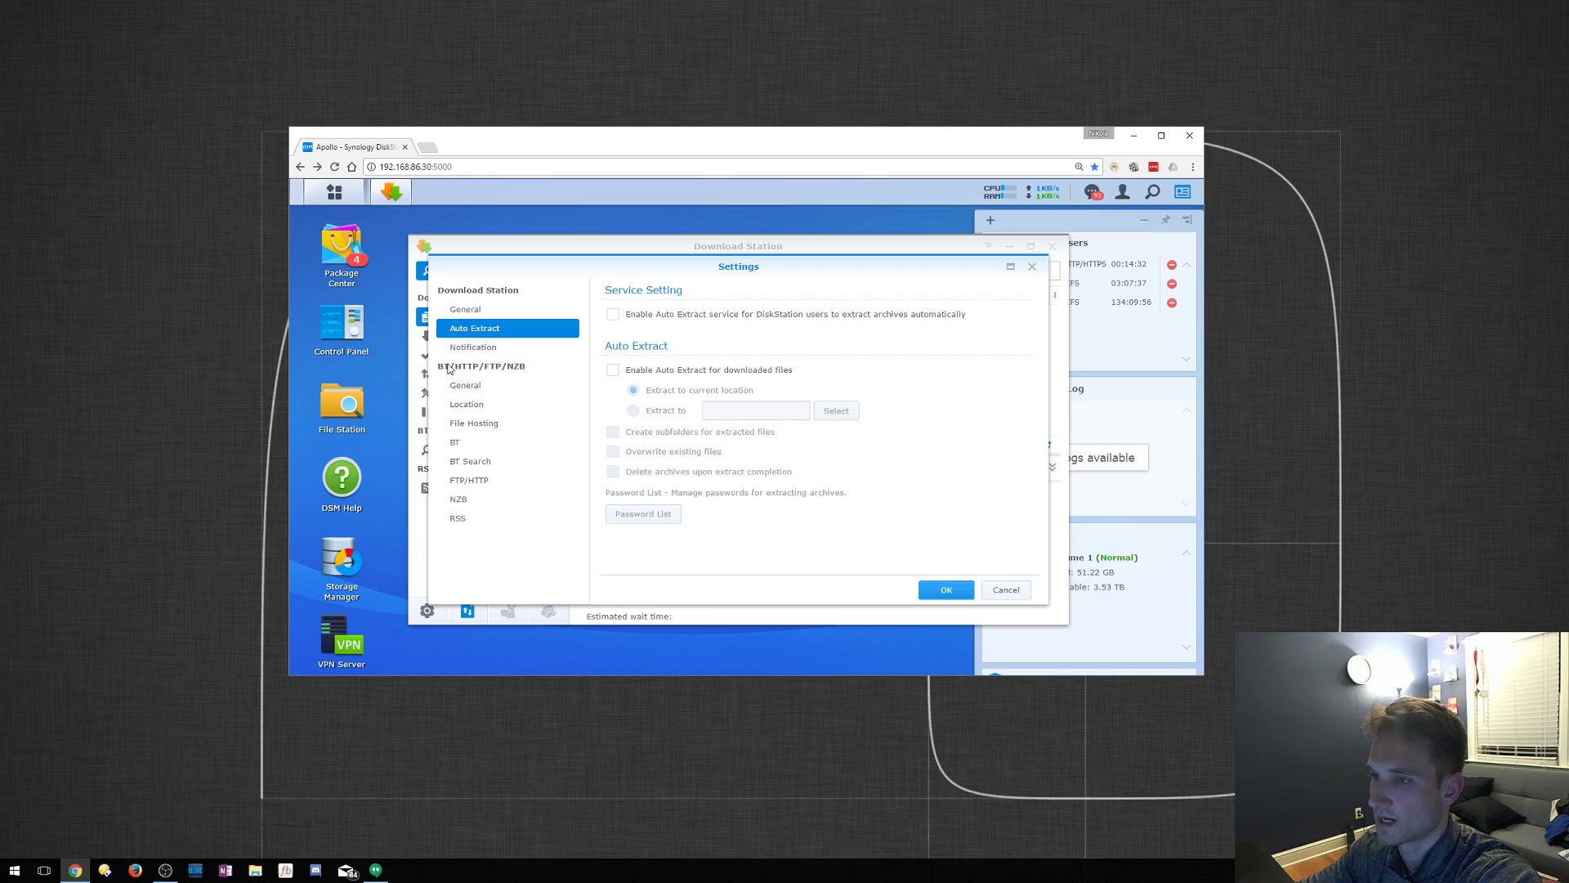
click(479, 352)
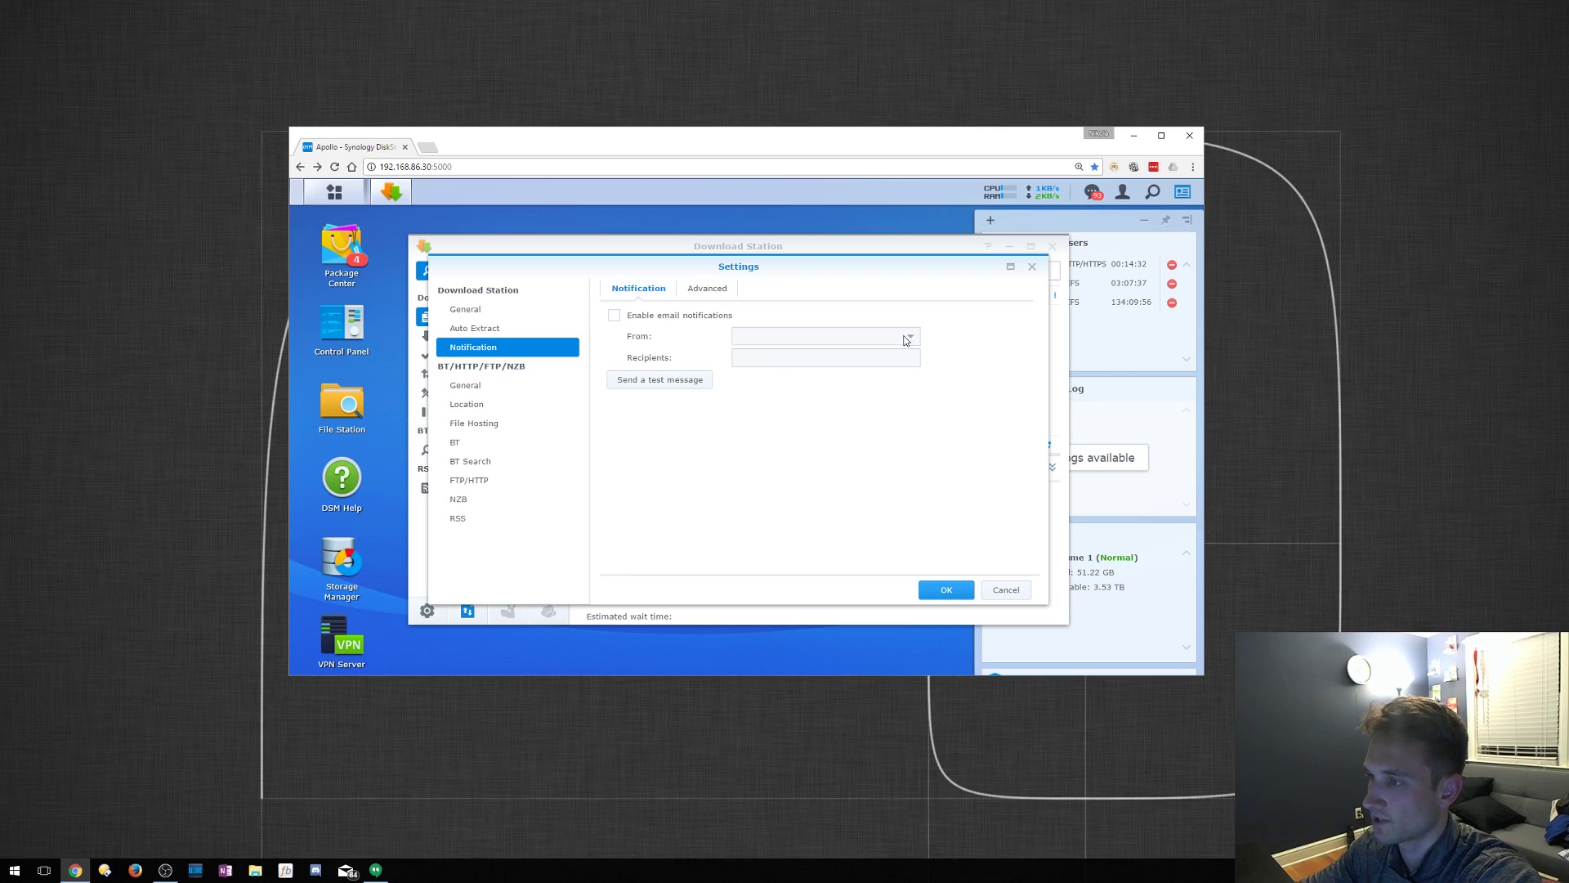
click(705, 289)
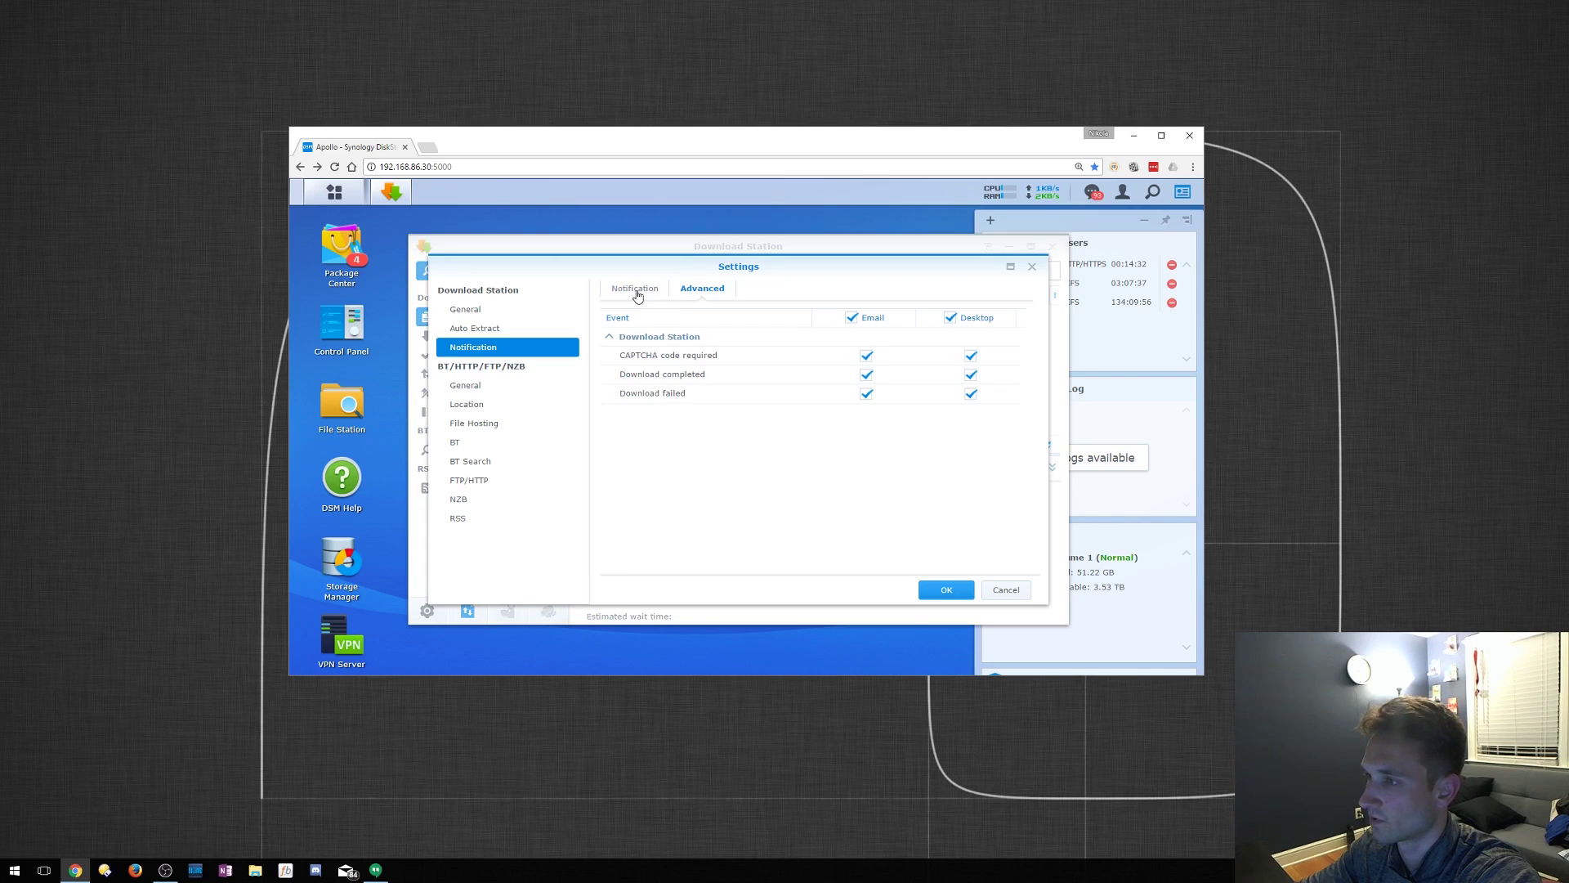
click(638, 292)
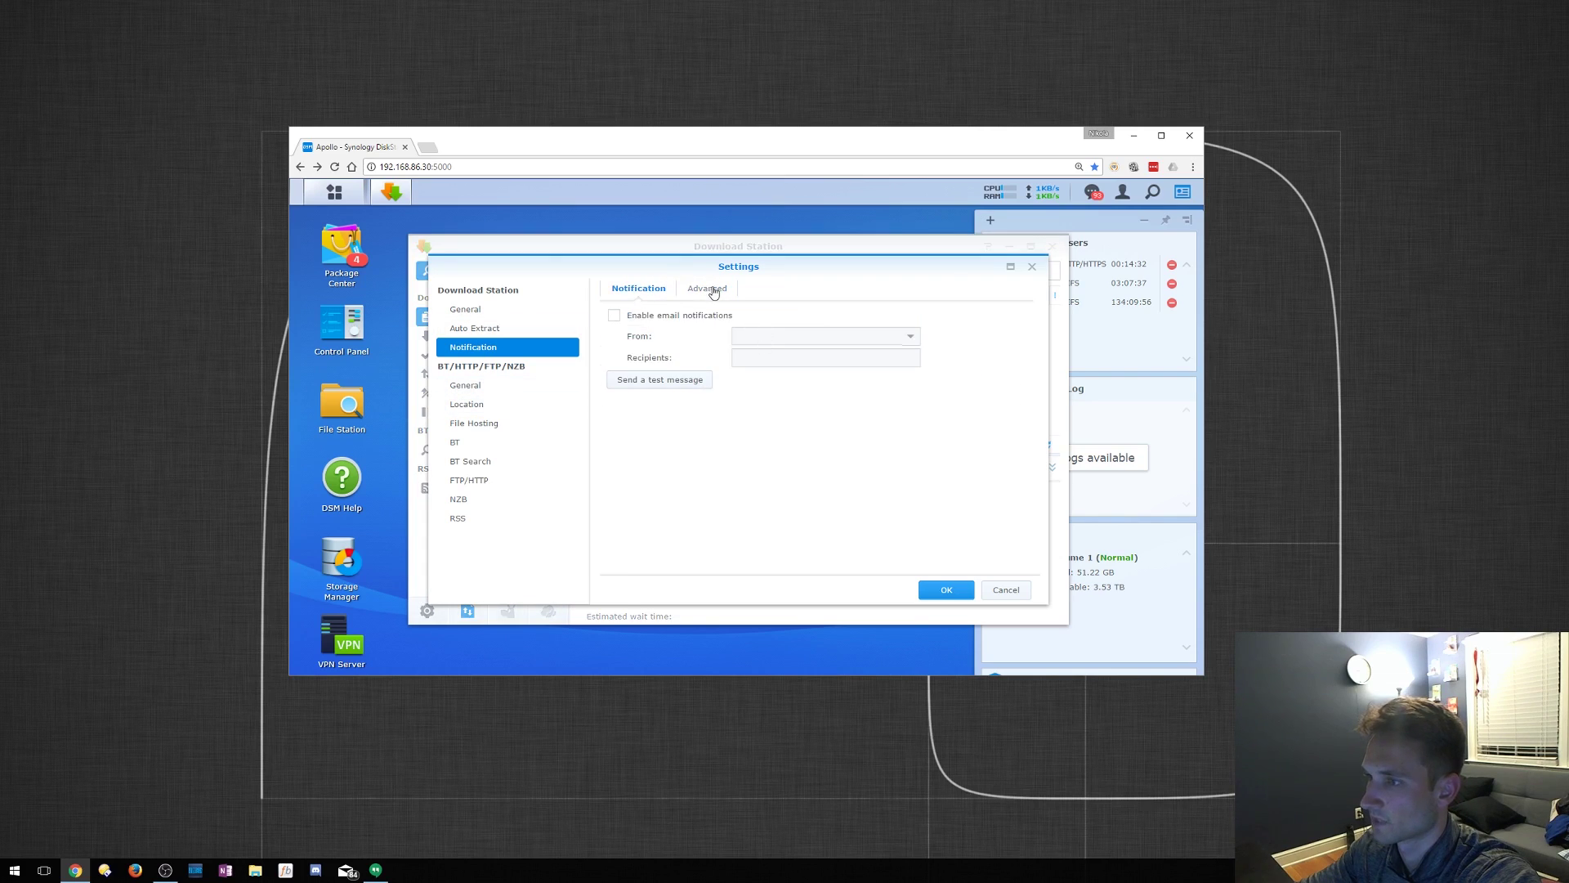
Step: Set Download Station's default destination folder to Files/Downloads in the Location settings
click(485, 387)
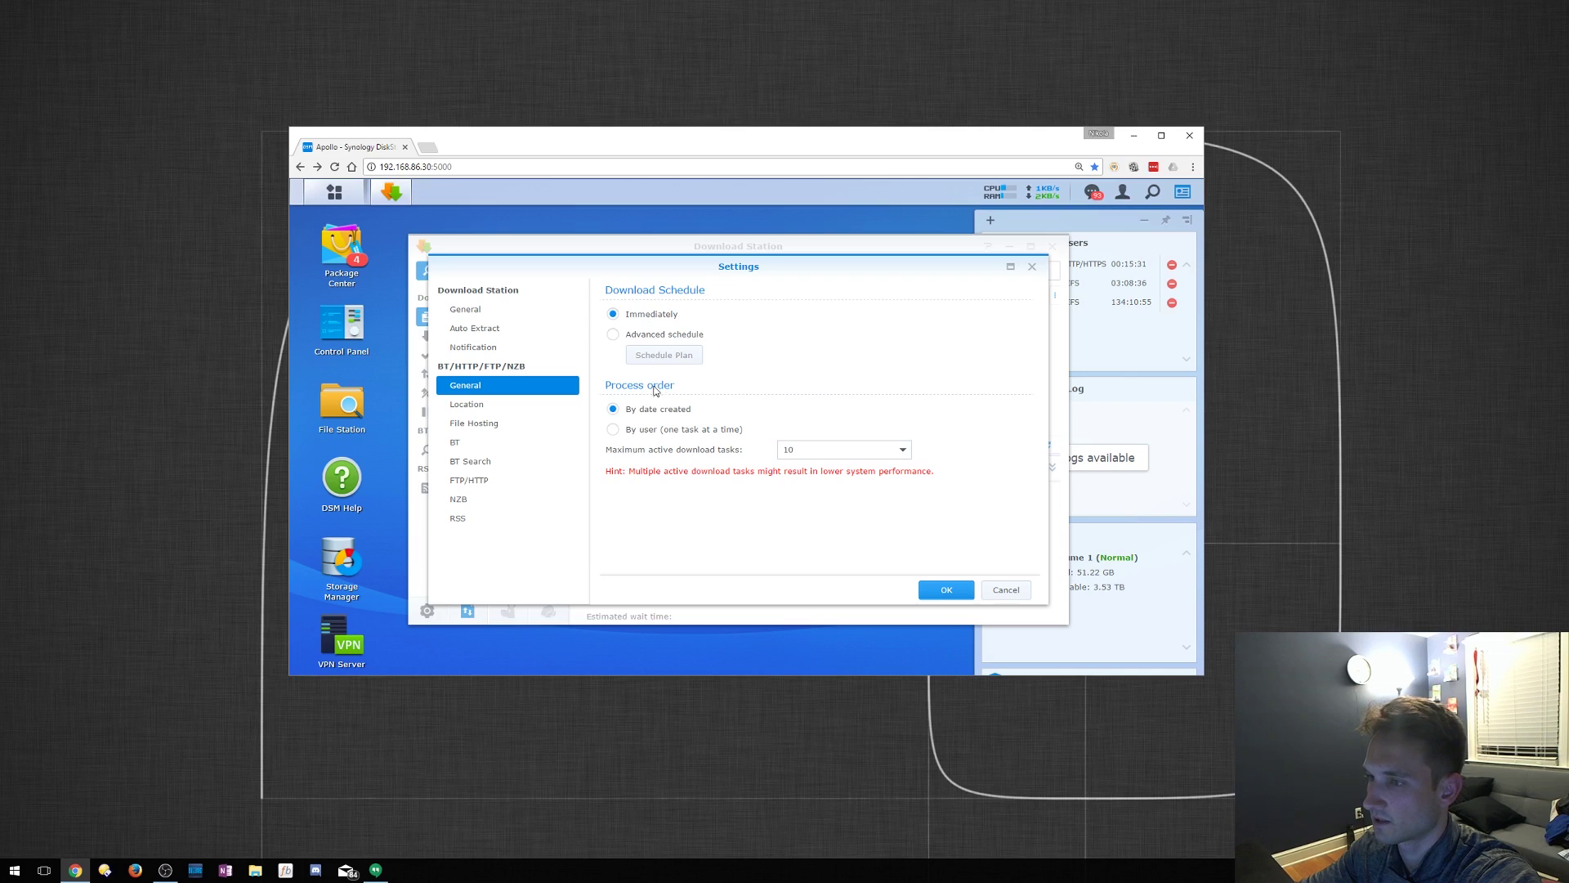
click(467, 405)
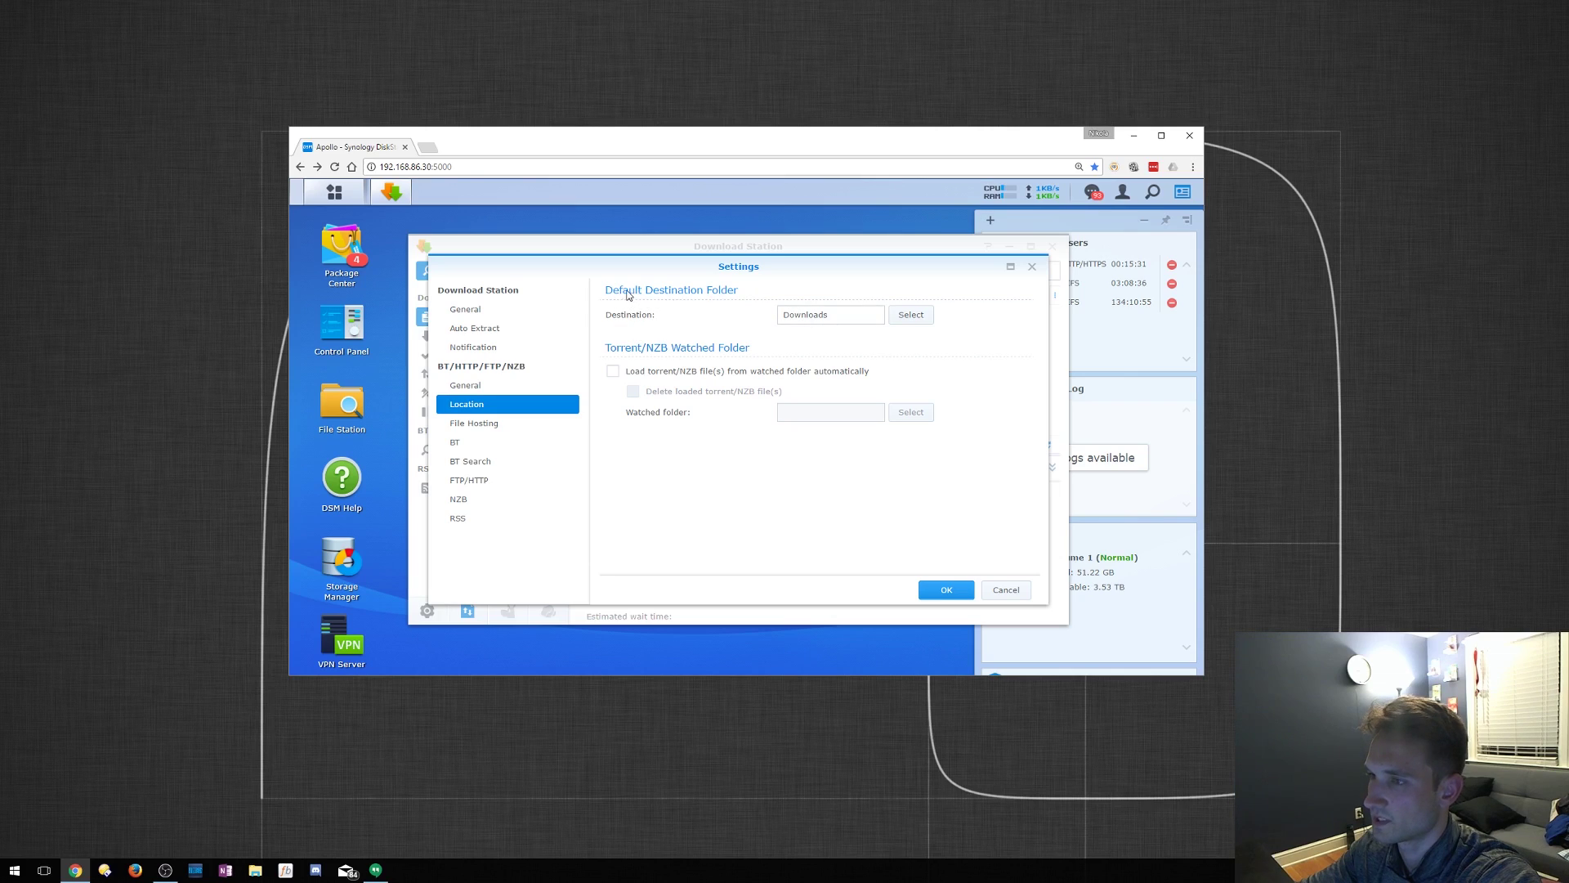
click(907, 317)
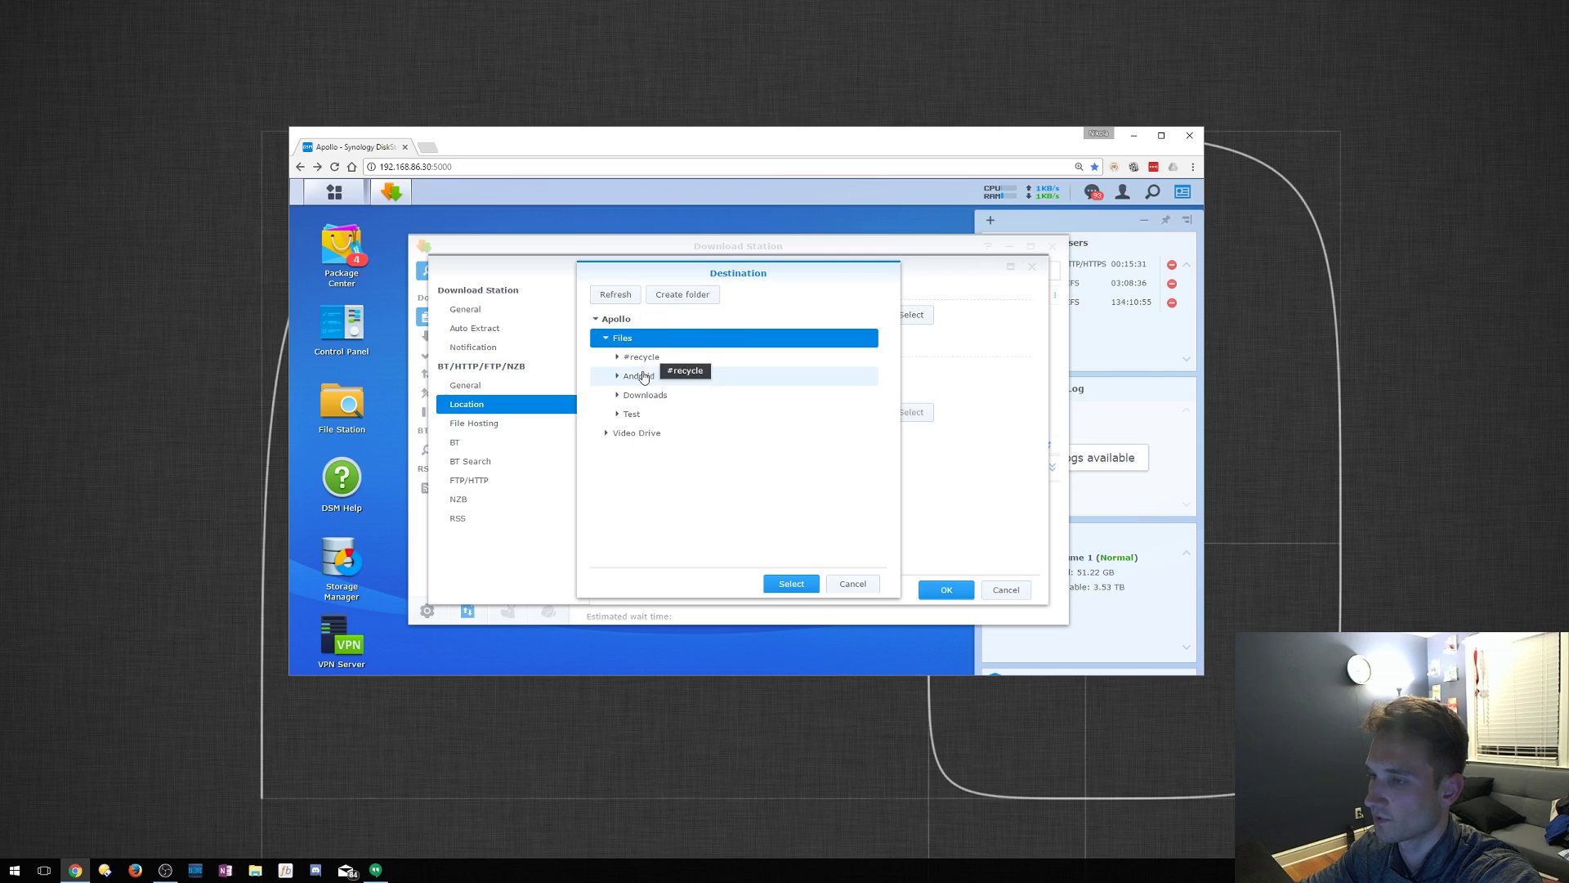
click(647, 396)
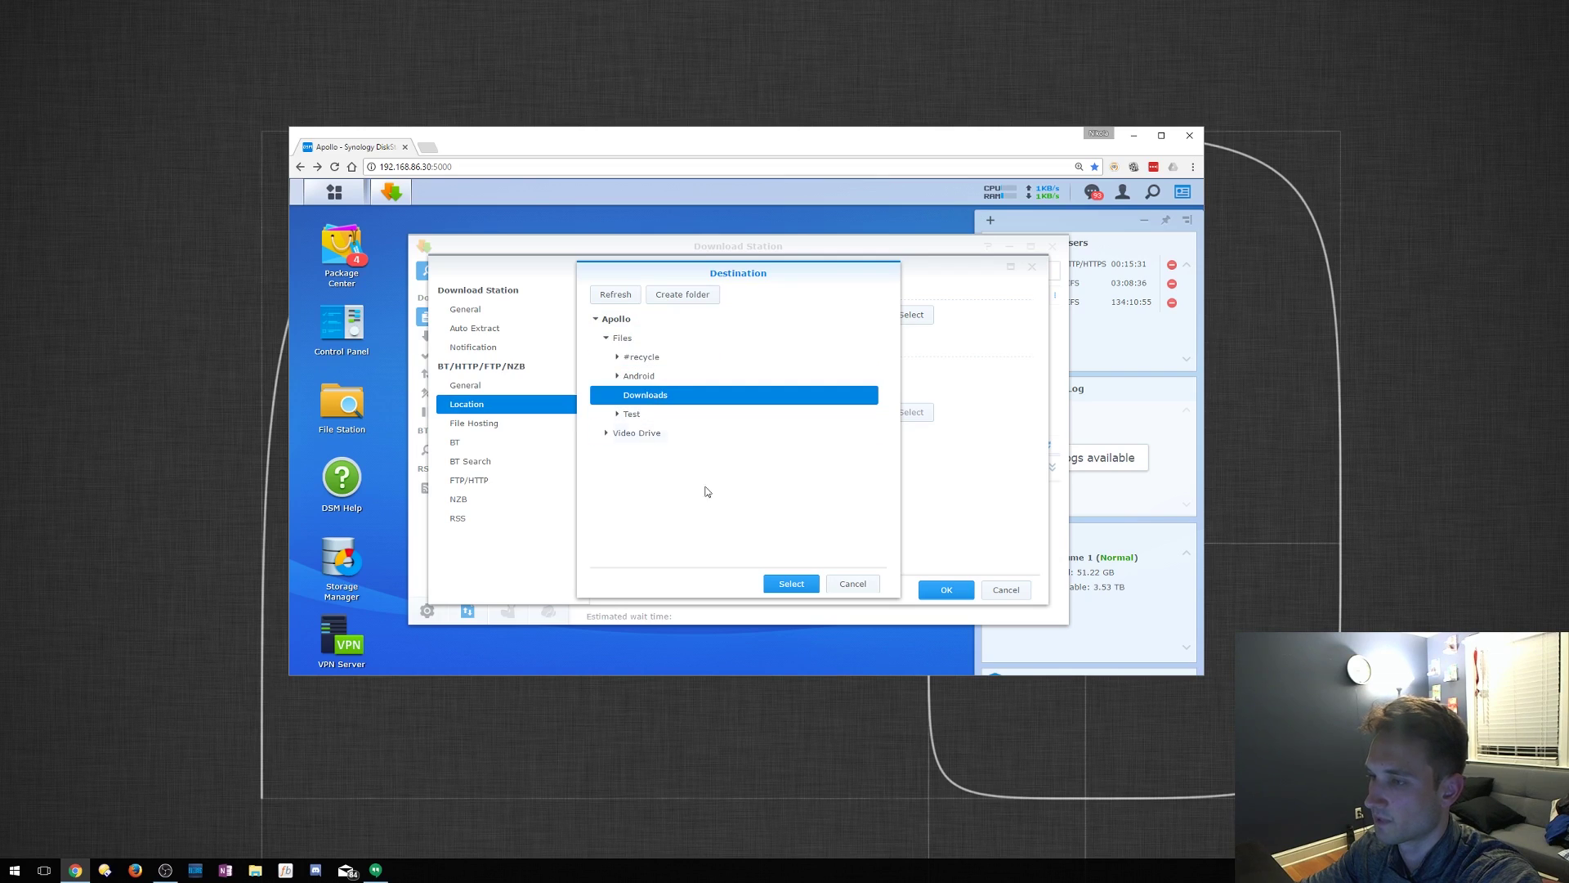
click(807, 585)
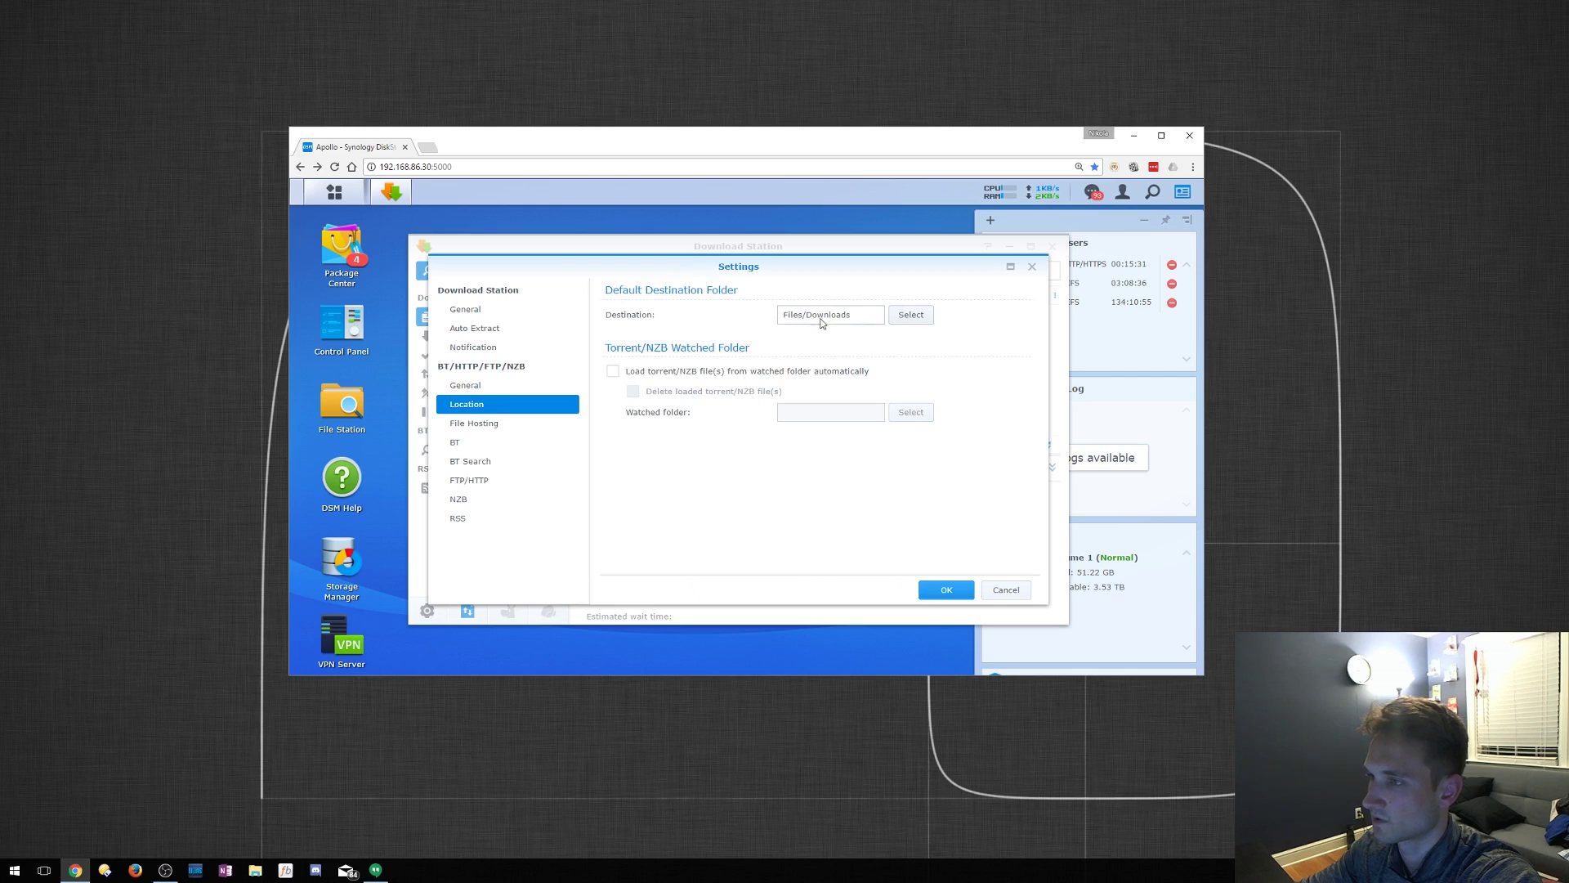
click(493, 432)
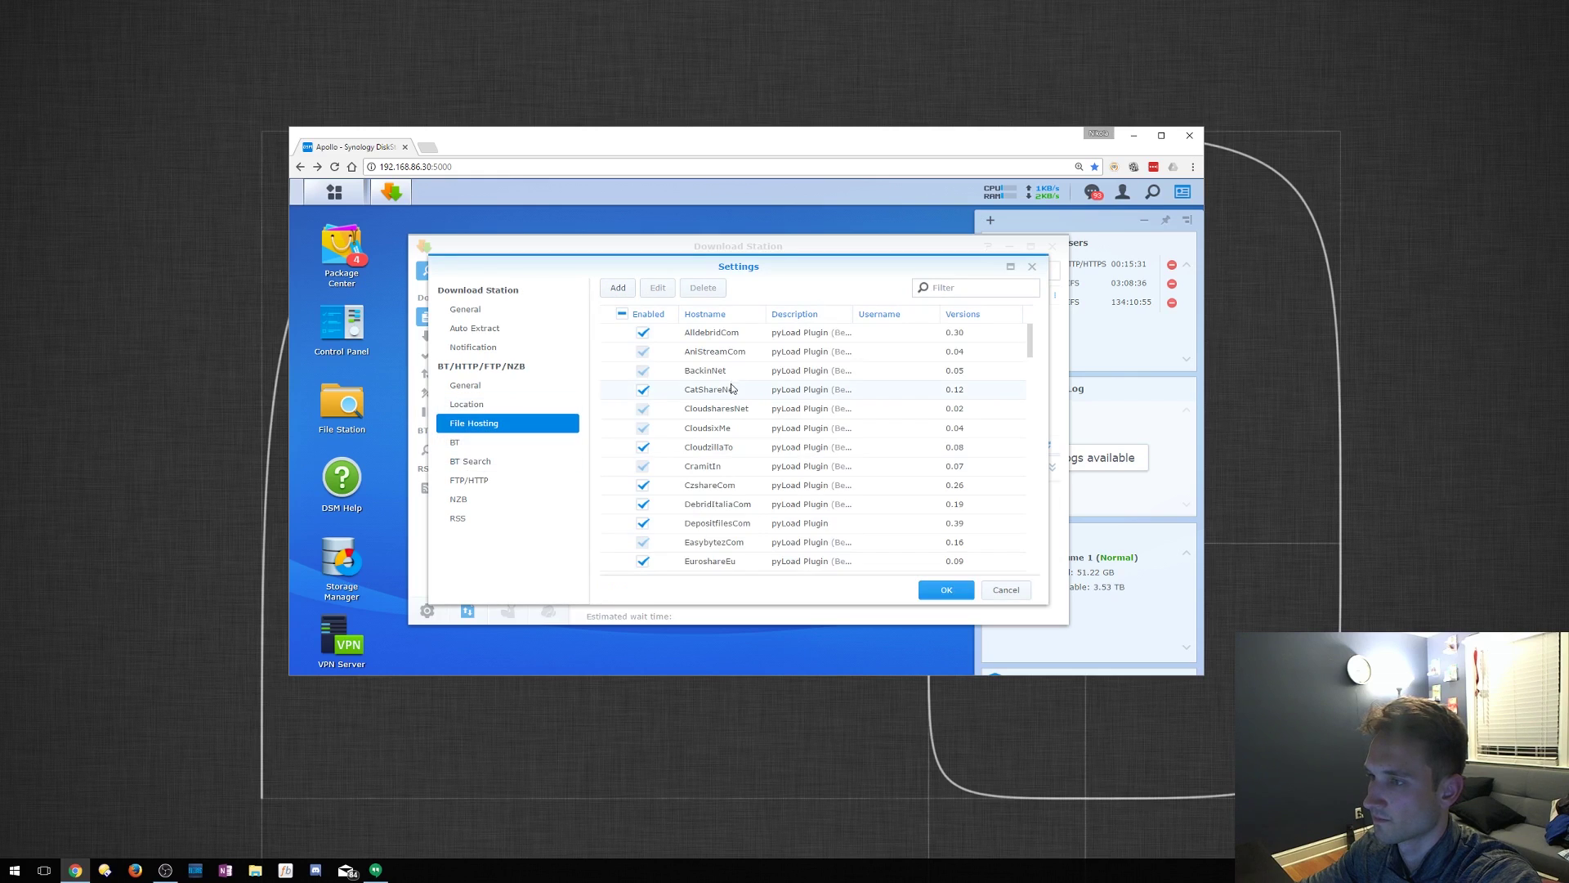
Step: Review BT settings (TCP port 16881, encryption Disable, share ratio 0) and the BT Search plugin list
scroll(732, 385, down, 2)
scroll(731, 385, up, 2)
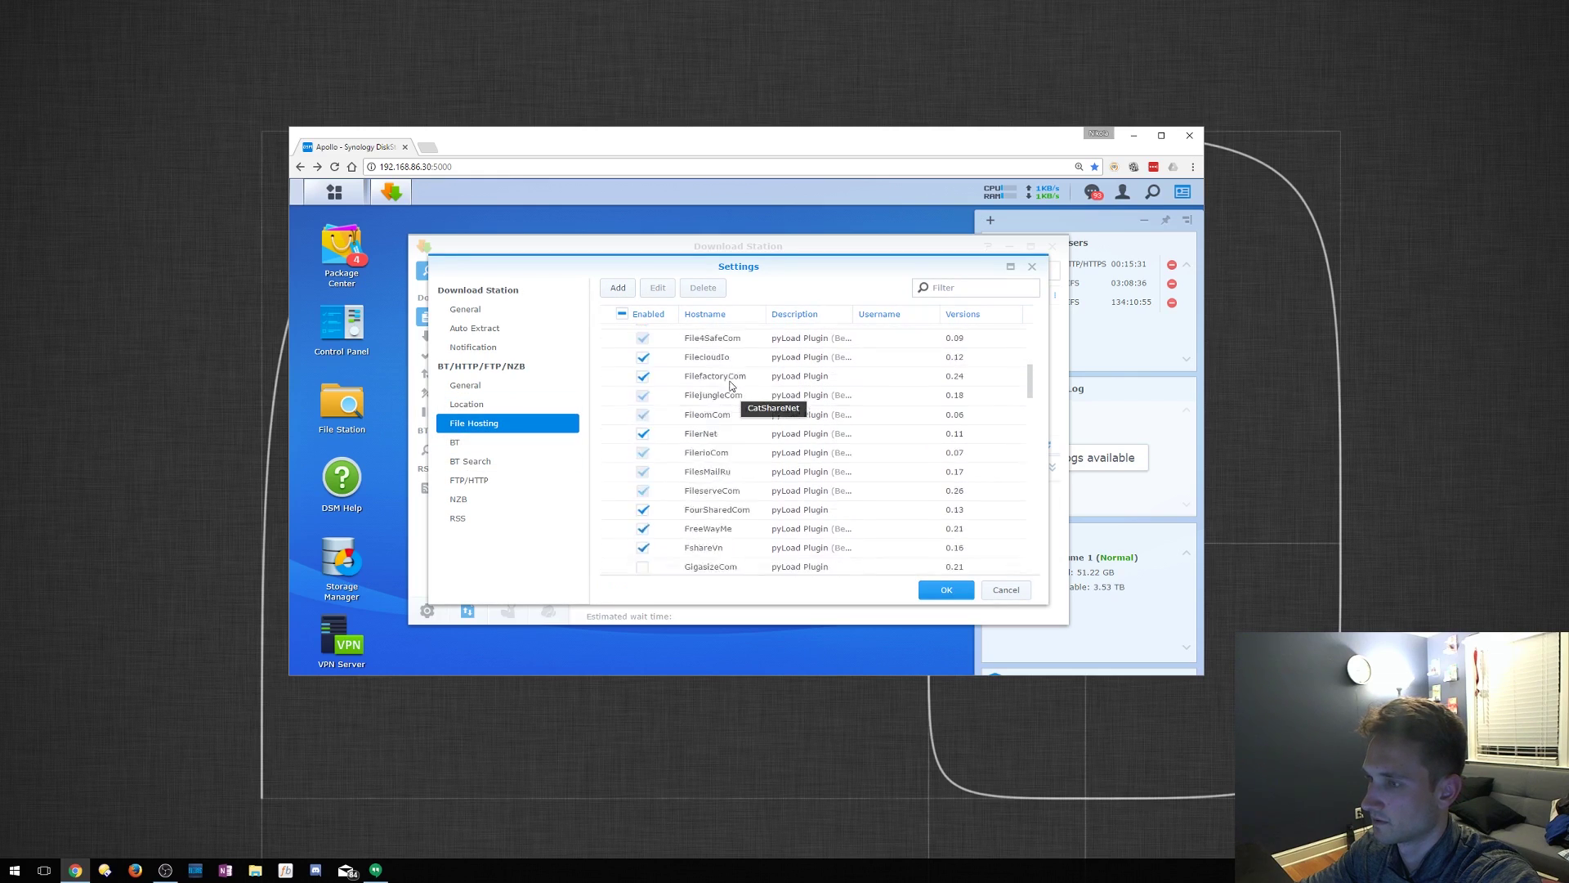
click(465, 446)
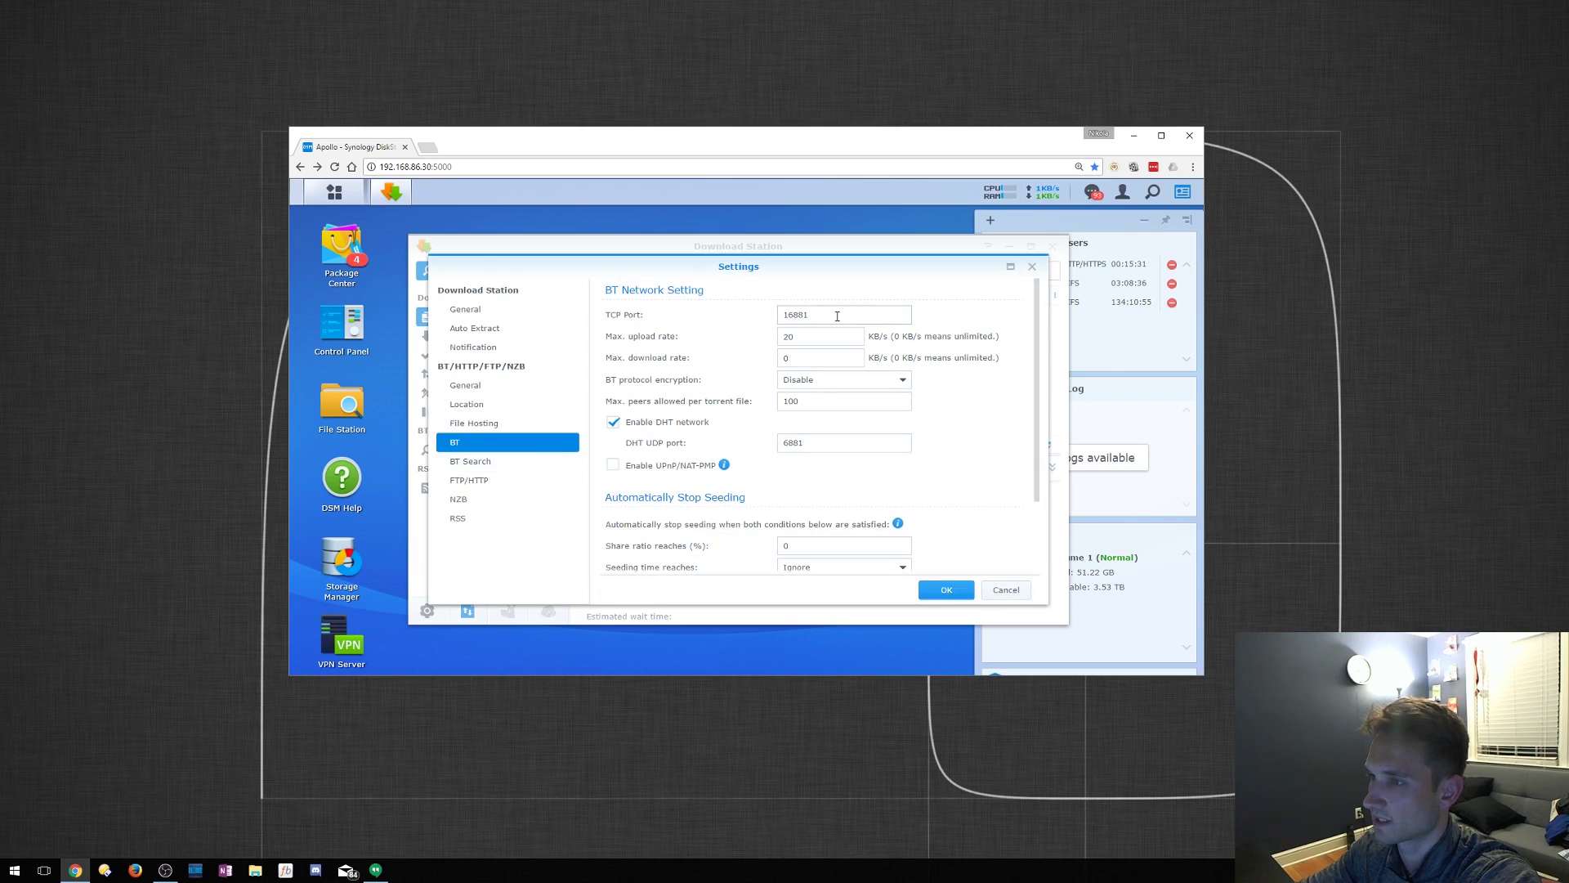
double_click(791, 315)
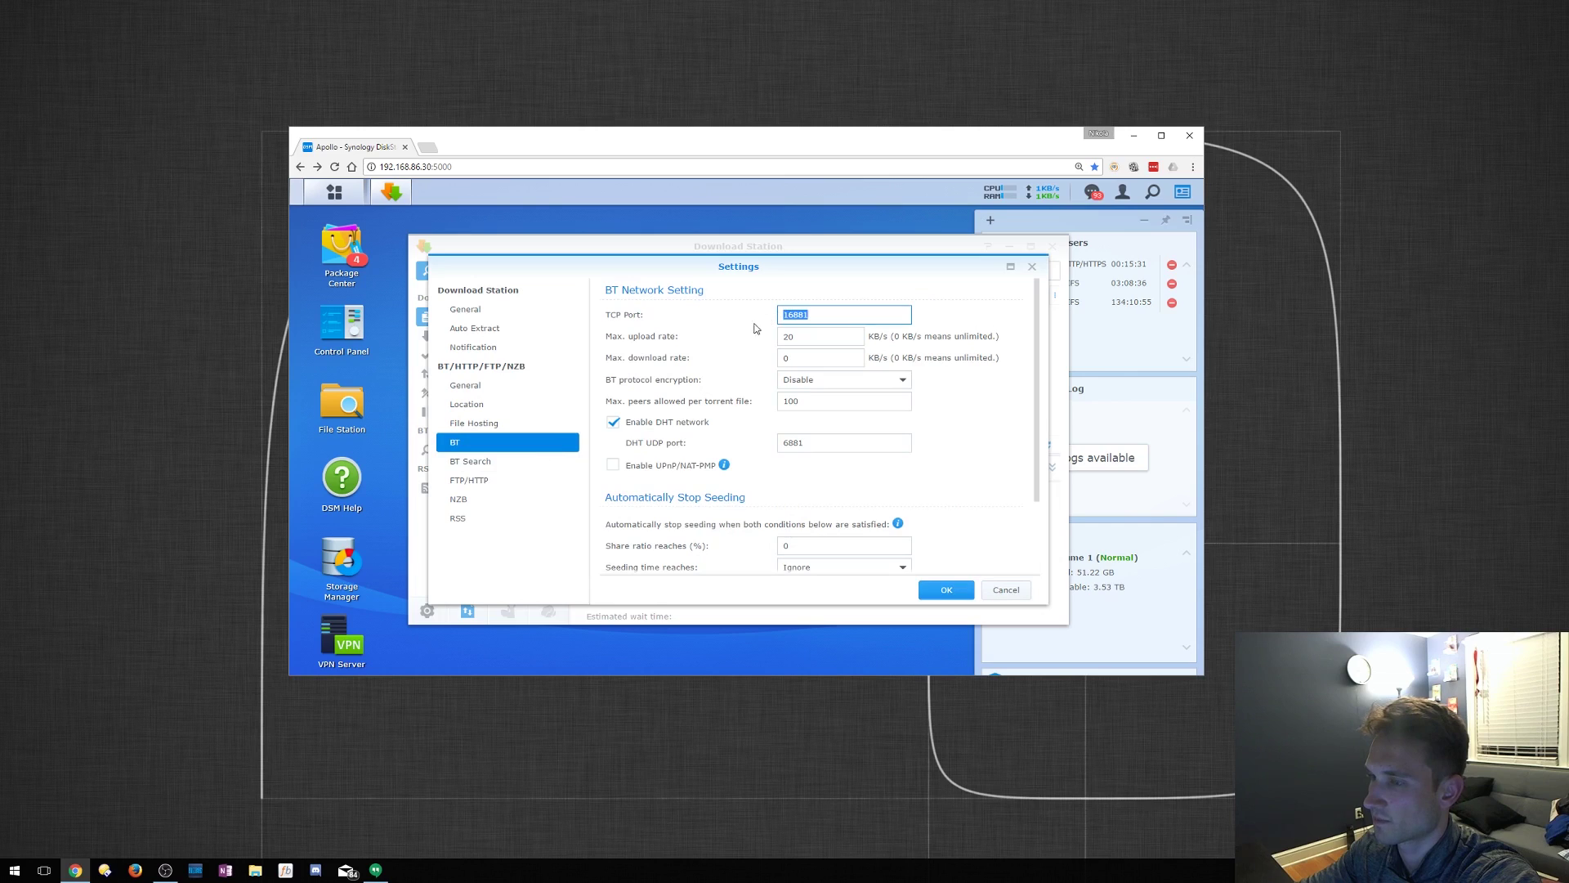
click(820, 382)
click(819, 381)
scroll(751, 420, down, 2)
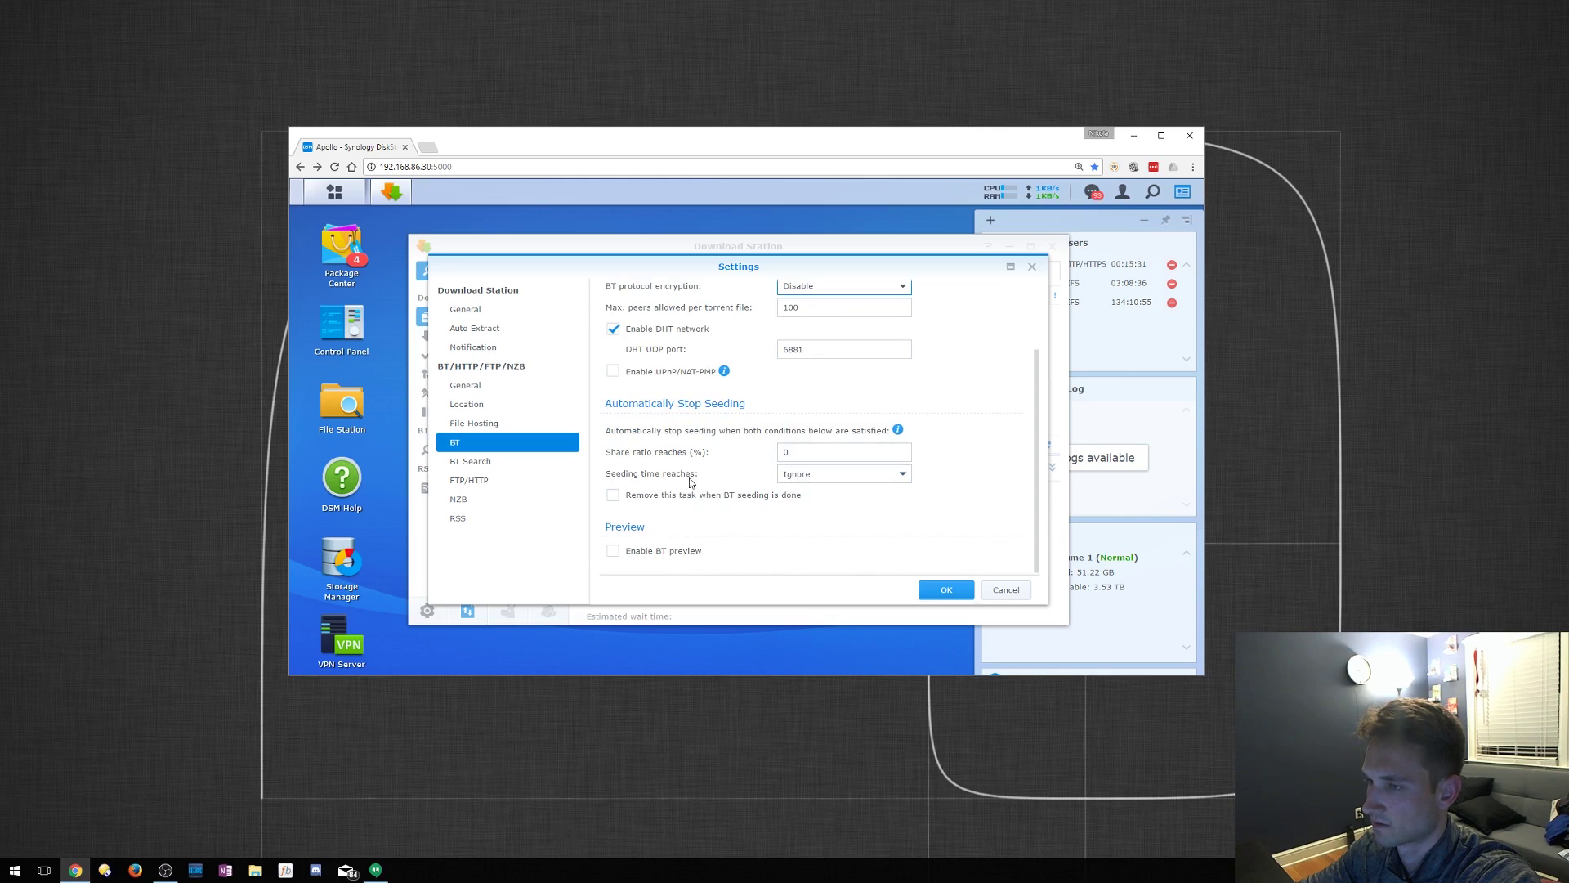
drag(804, 453, 778, 450)
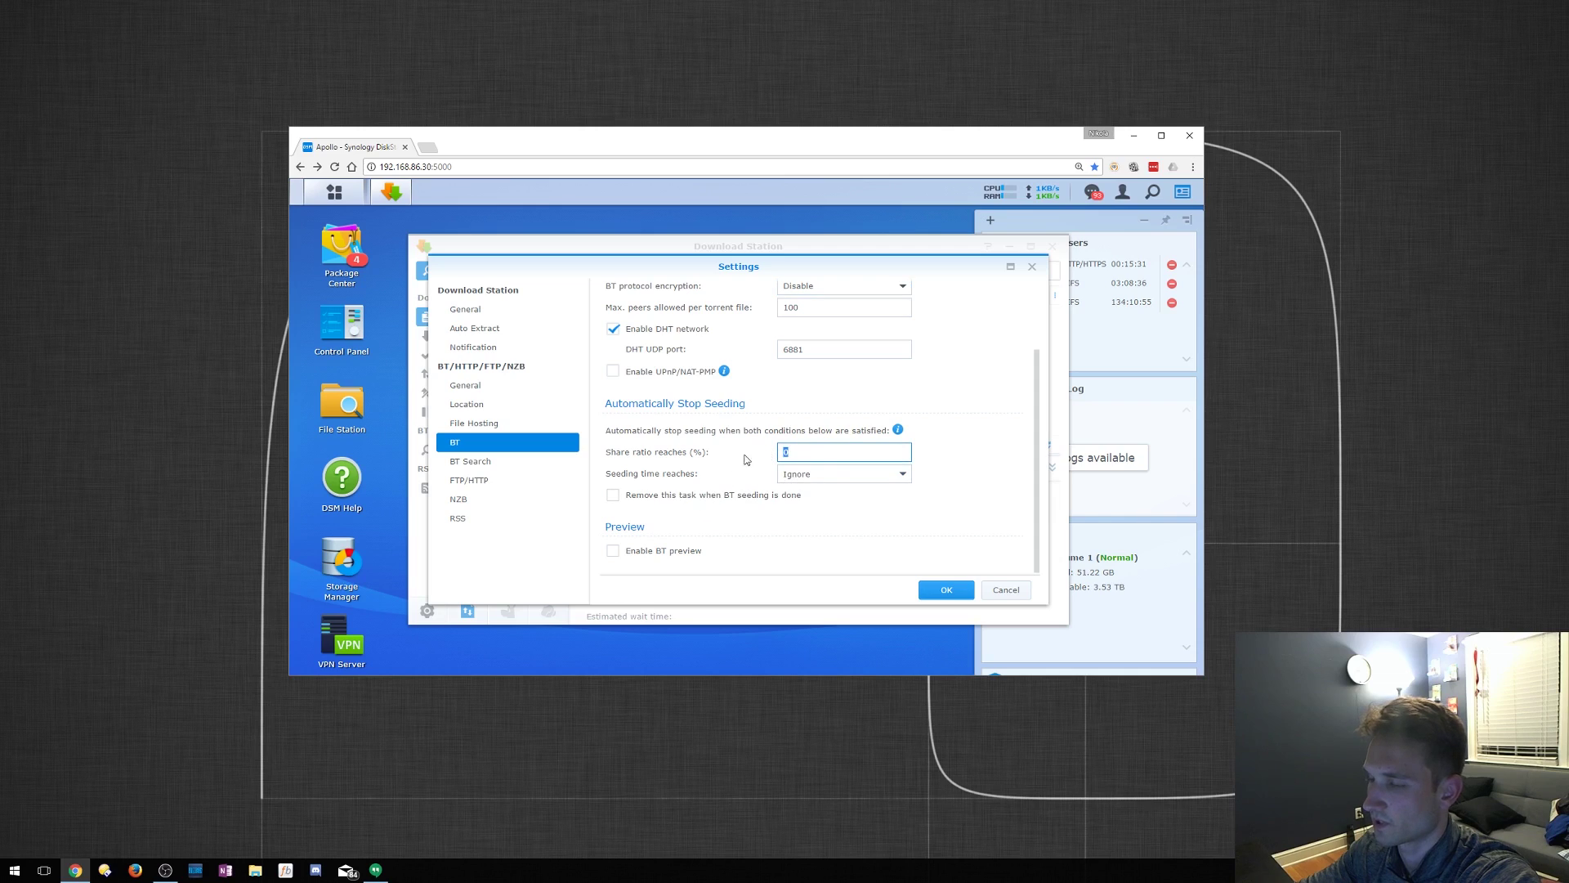
click(502, 471)
click(500, 463)
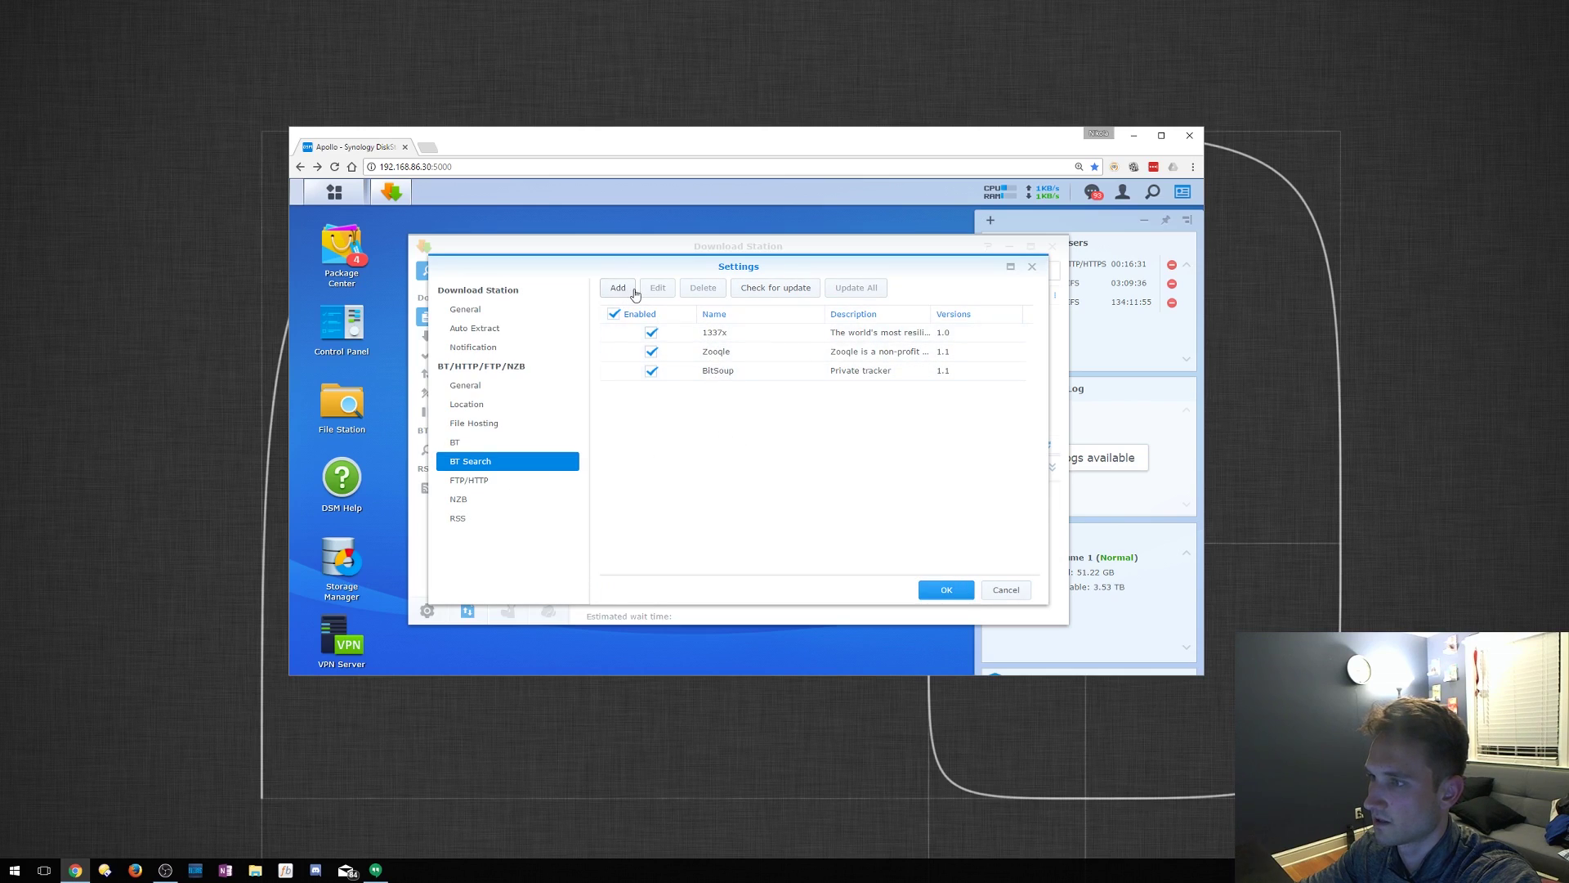
Step: Look over the FTP/HTTP and RSS settings, then return to Location
click(481, 484)
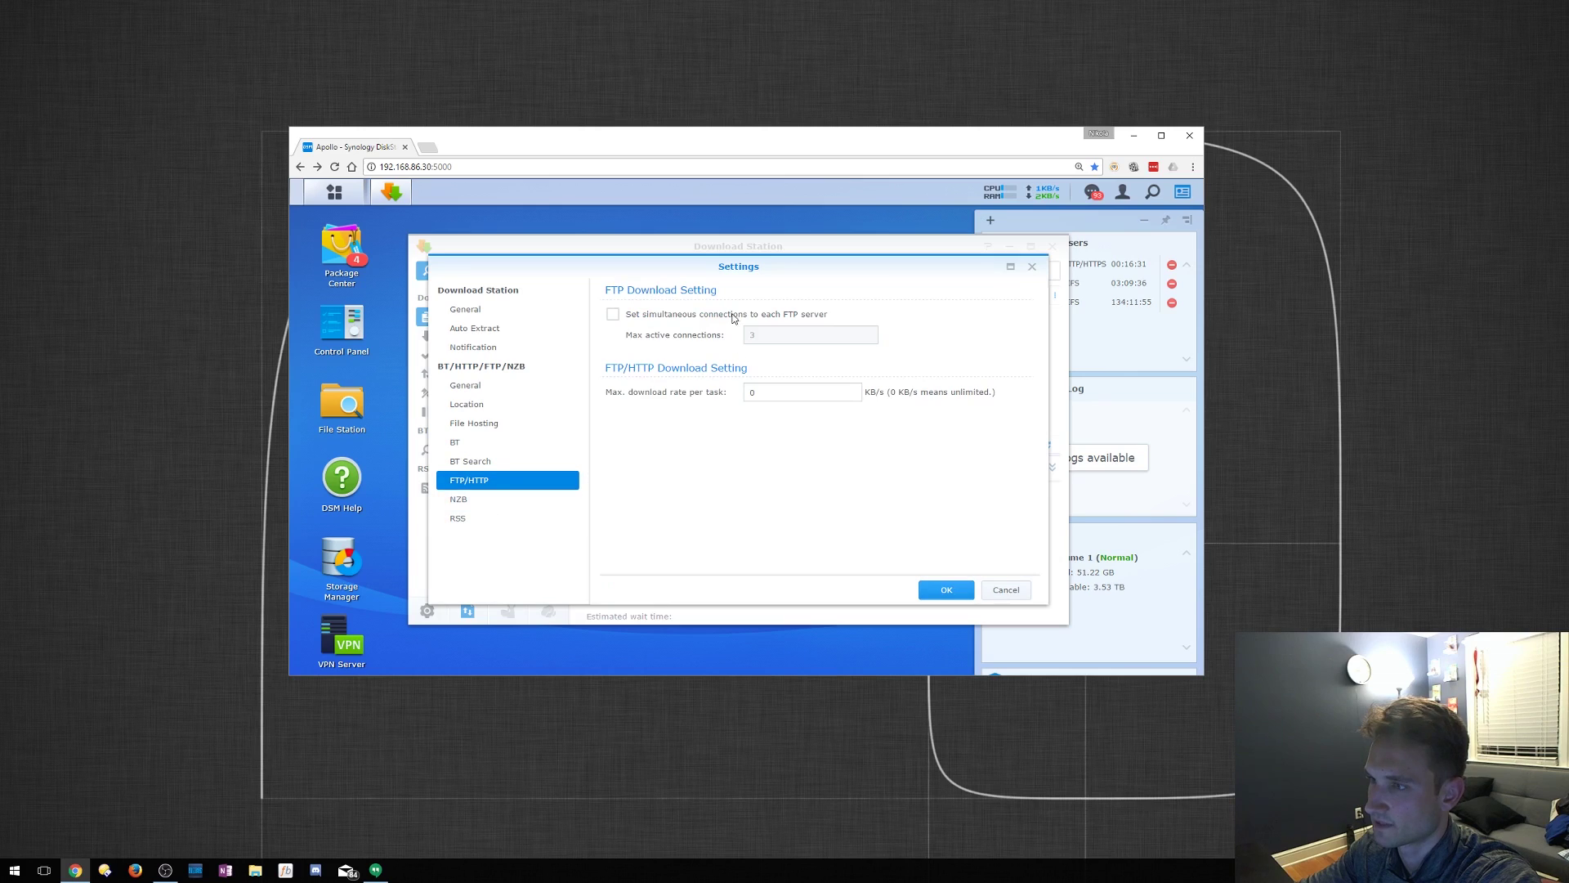
click(462, 521)
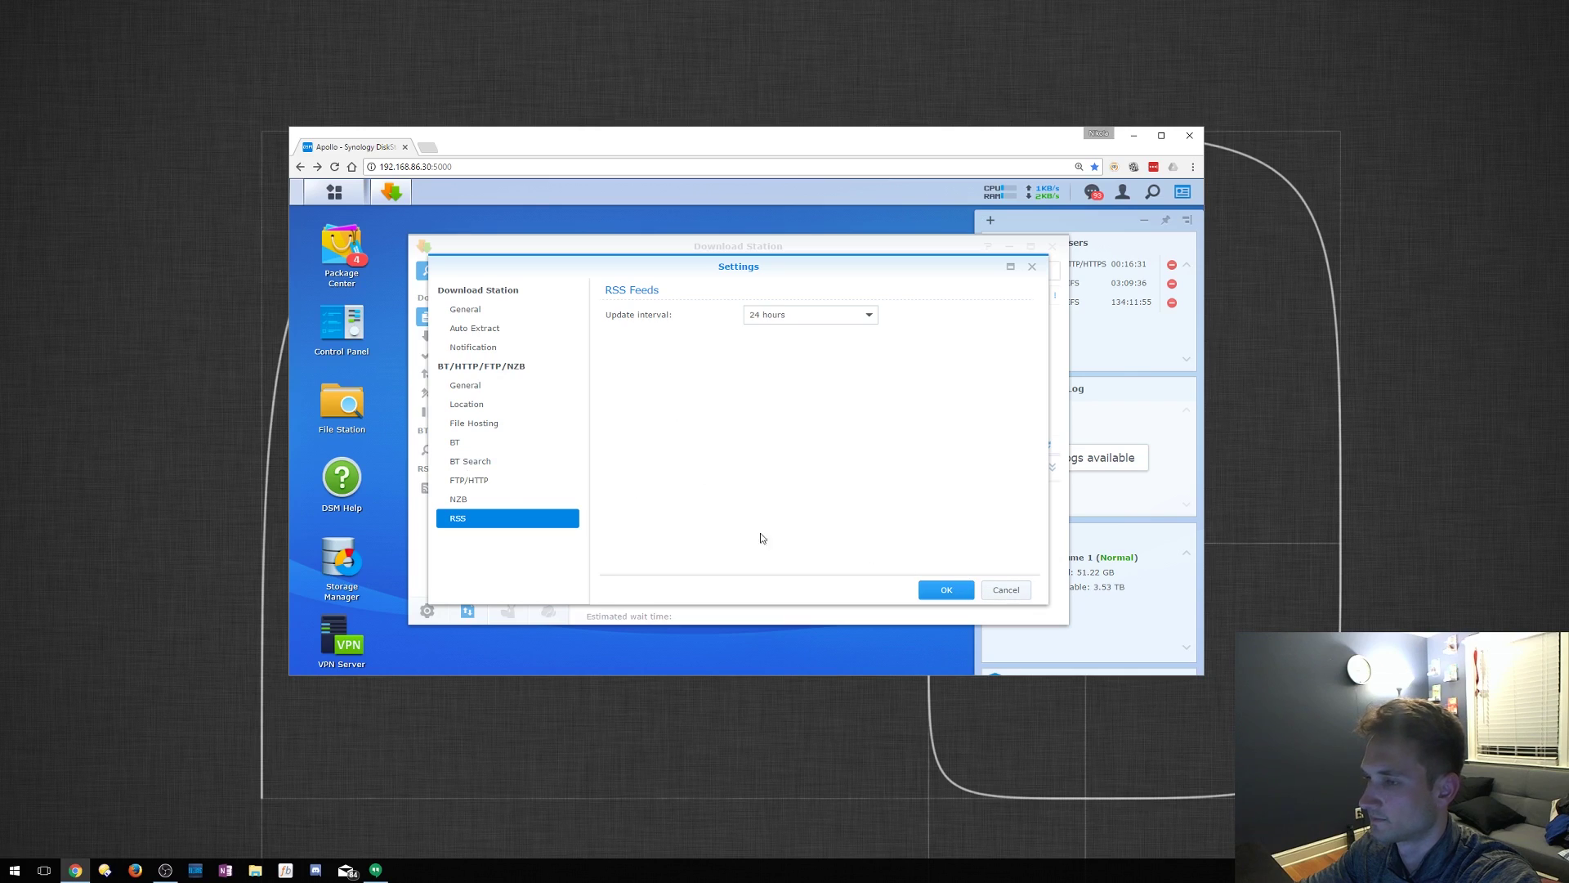
click(482, 406)
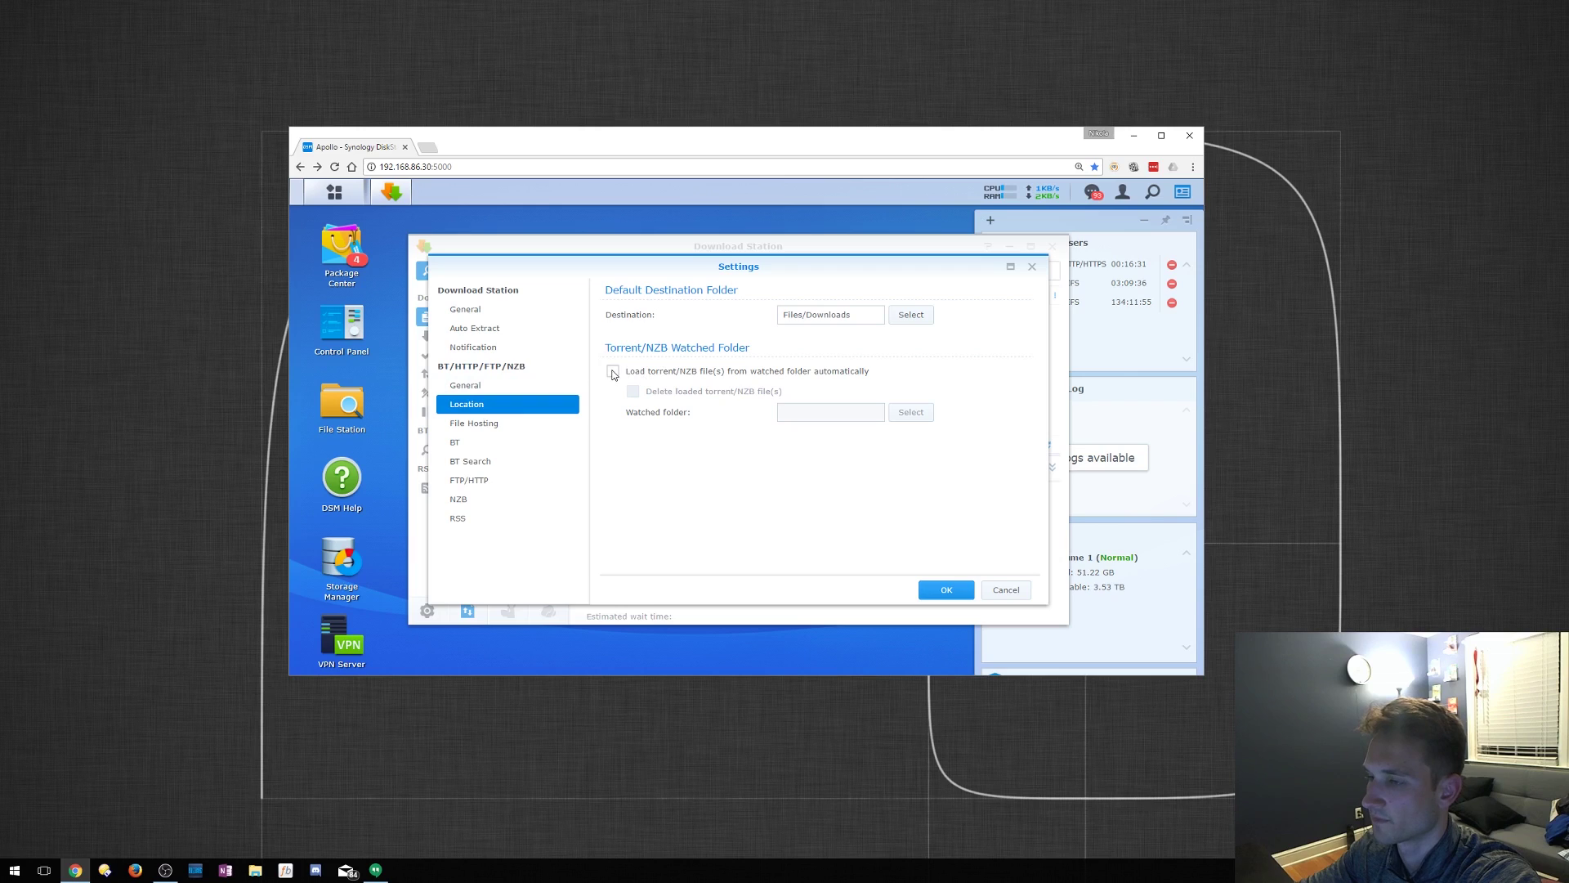
Step: Leave watched-folder torrent/NZB loading off and save the Download Station settings
click(613, 372)
click(613, 371)
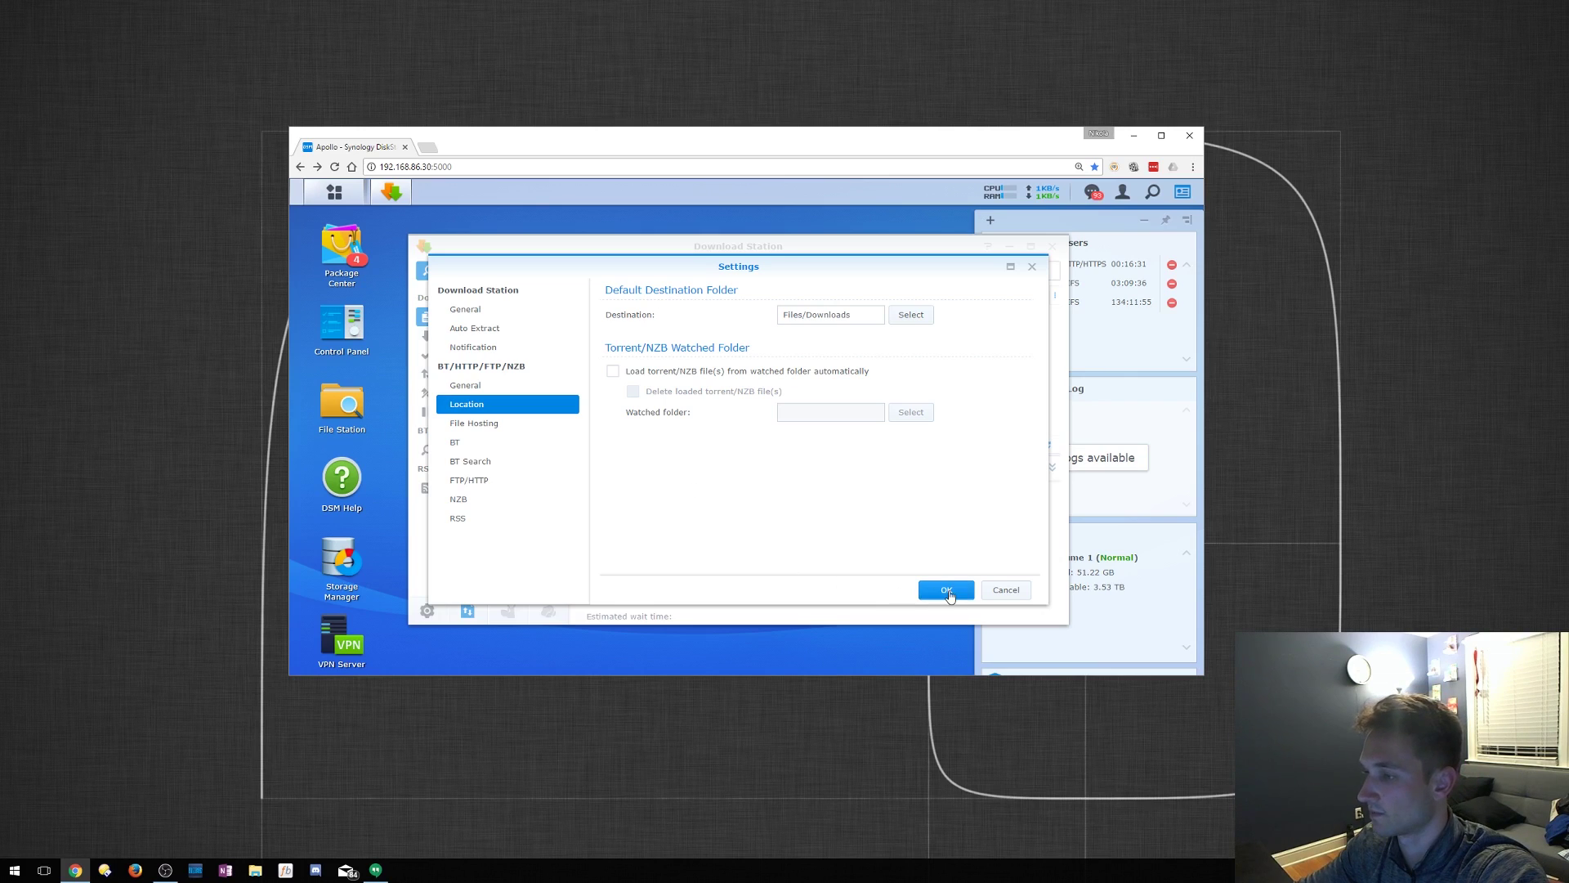
click(922, 590)
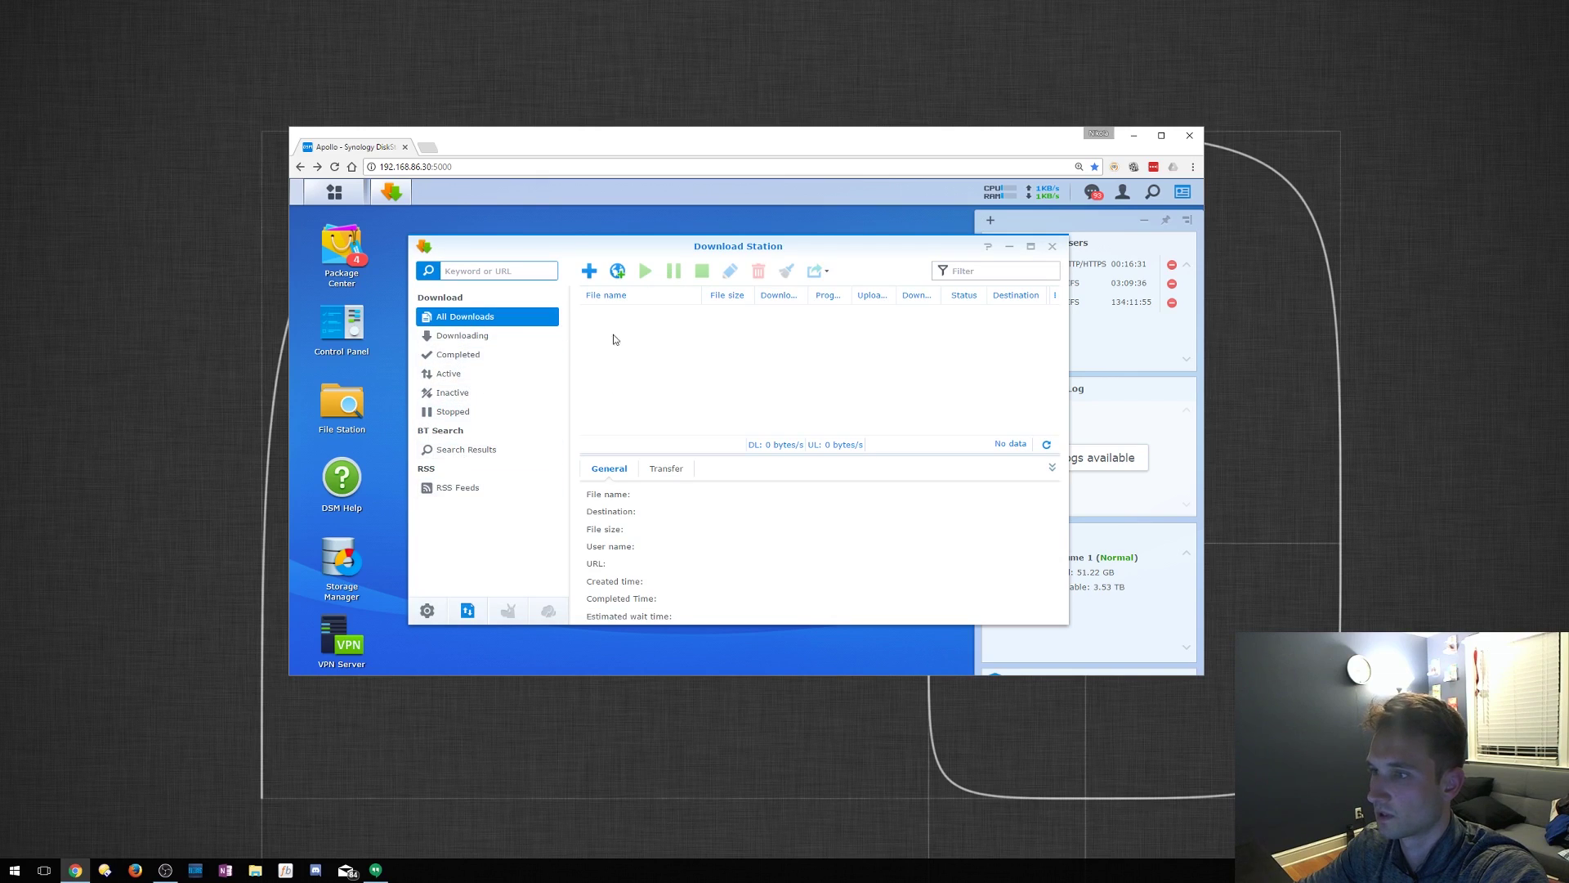
Step: Start a new download task from the Desktop file 2017-04-10-raspbian-jessie.zip
click(590, 278)
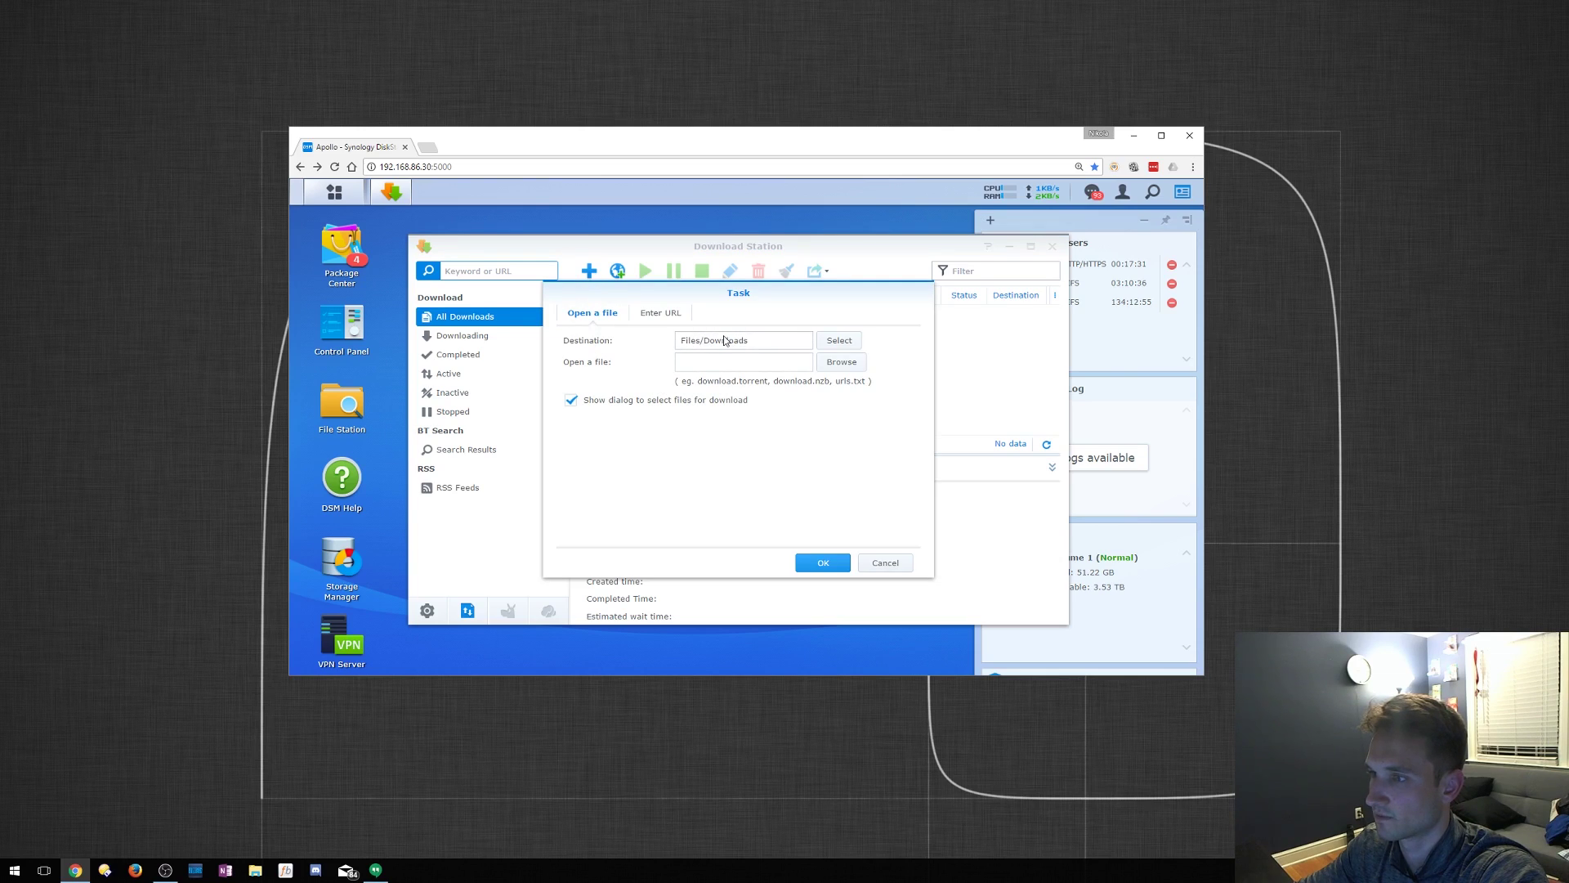
click(665, 315)
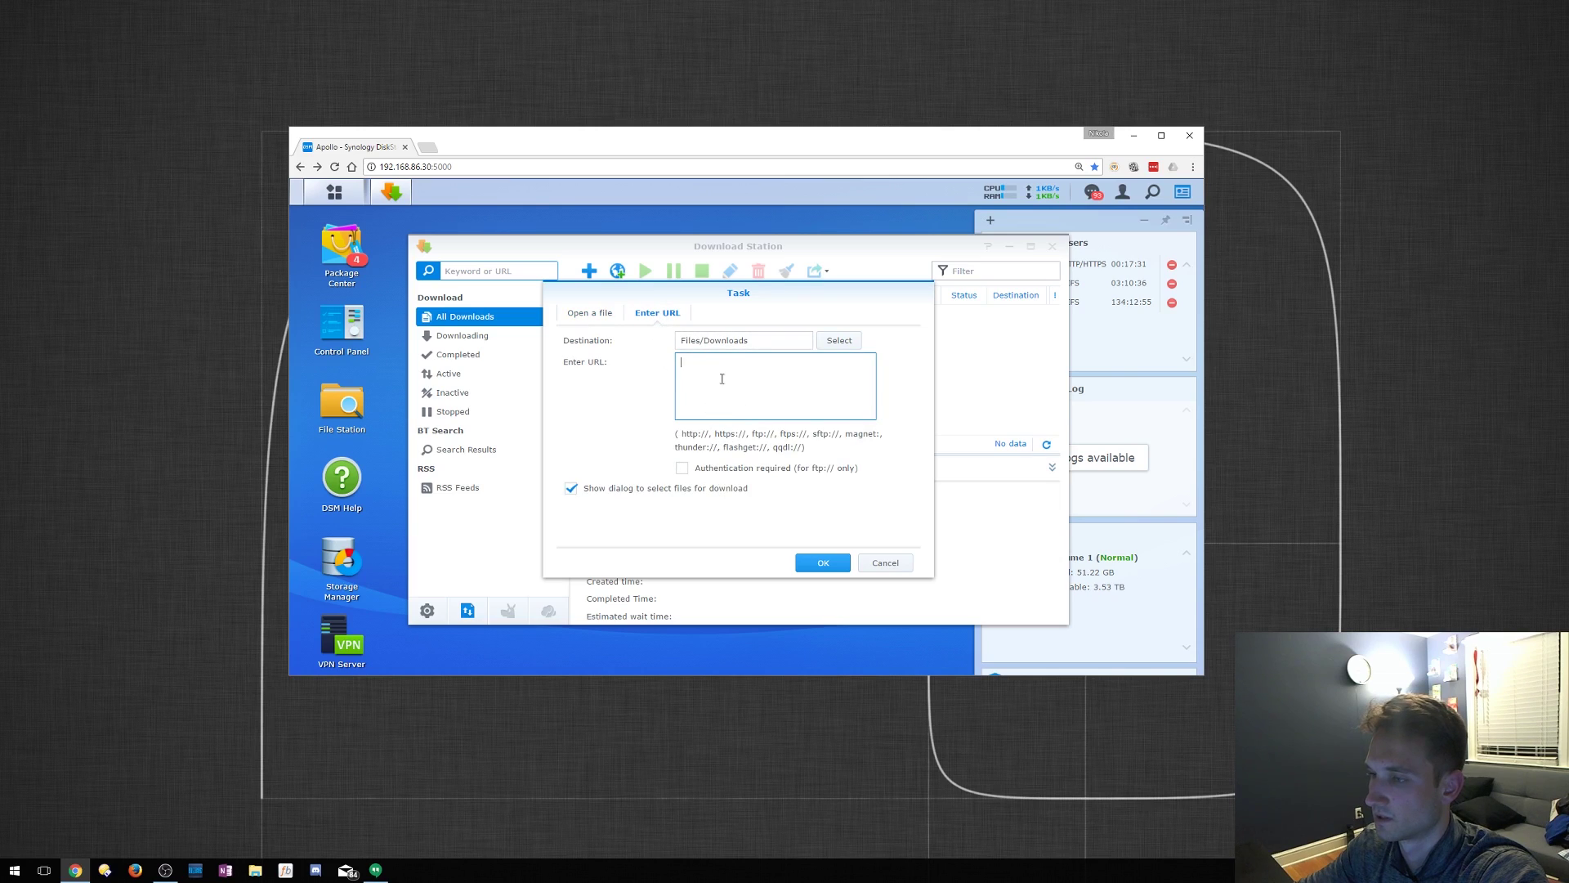
click(601, 316)
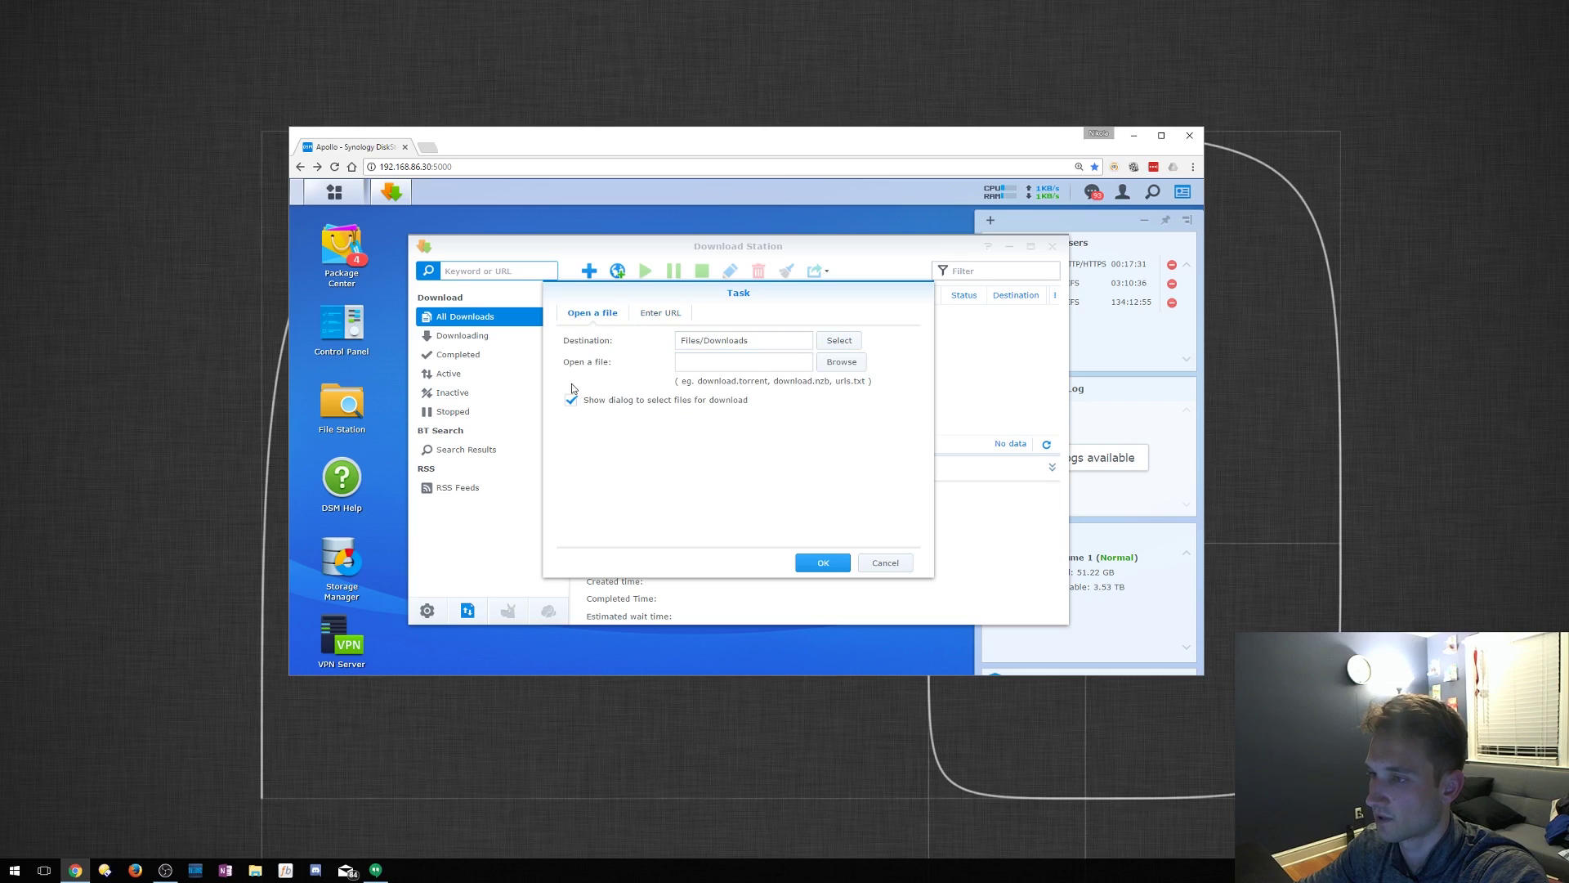
click(848, 370)
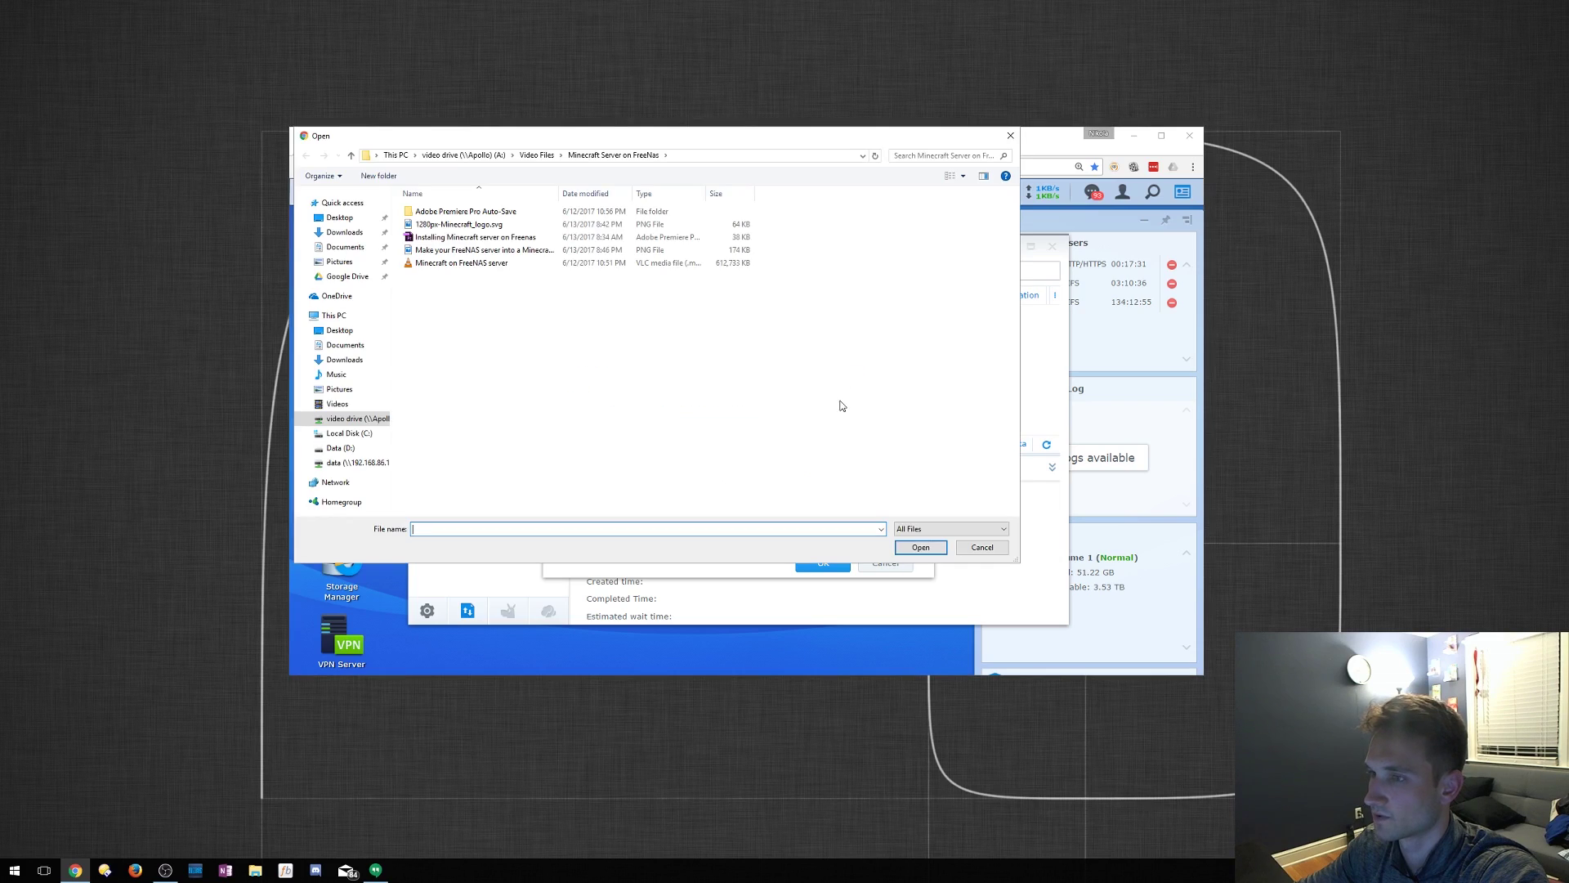
click(341, 219)
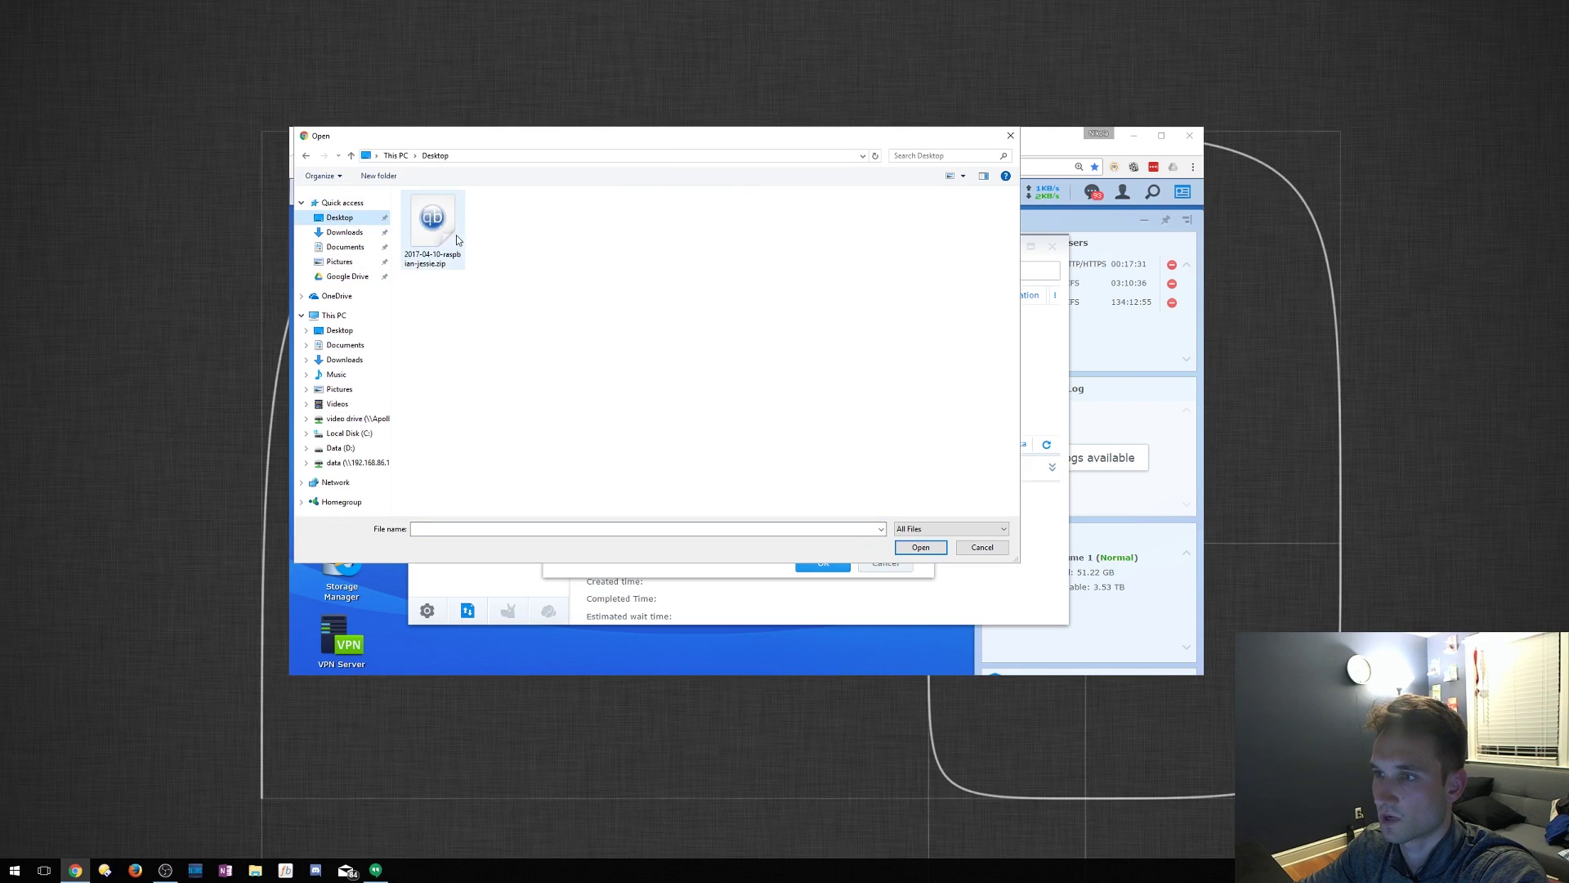
click(453, 268)
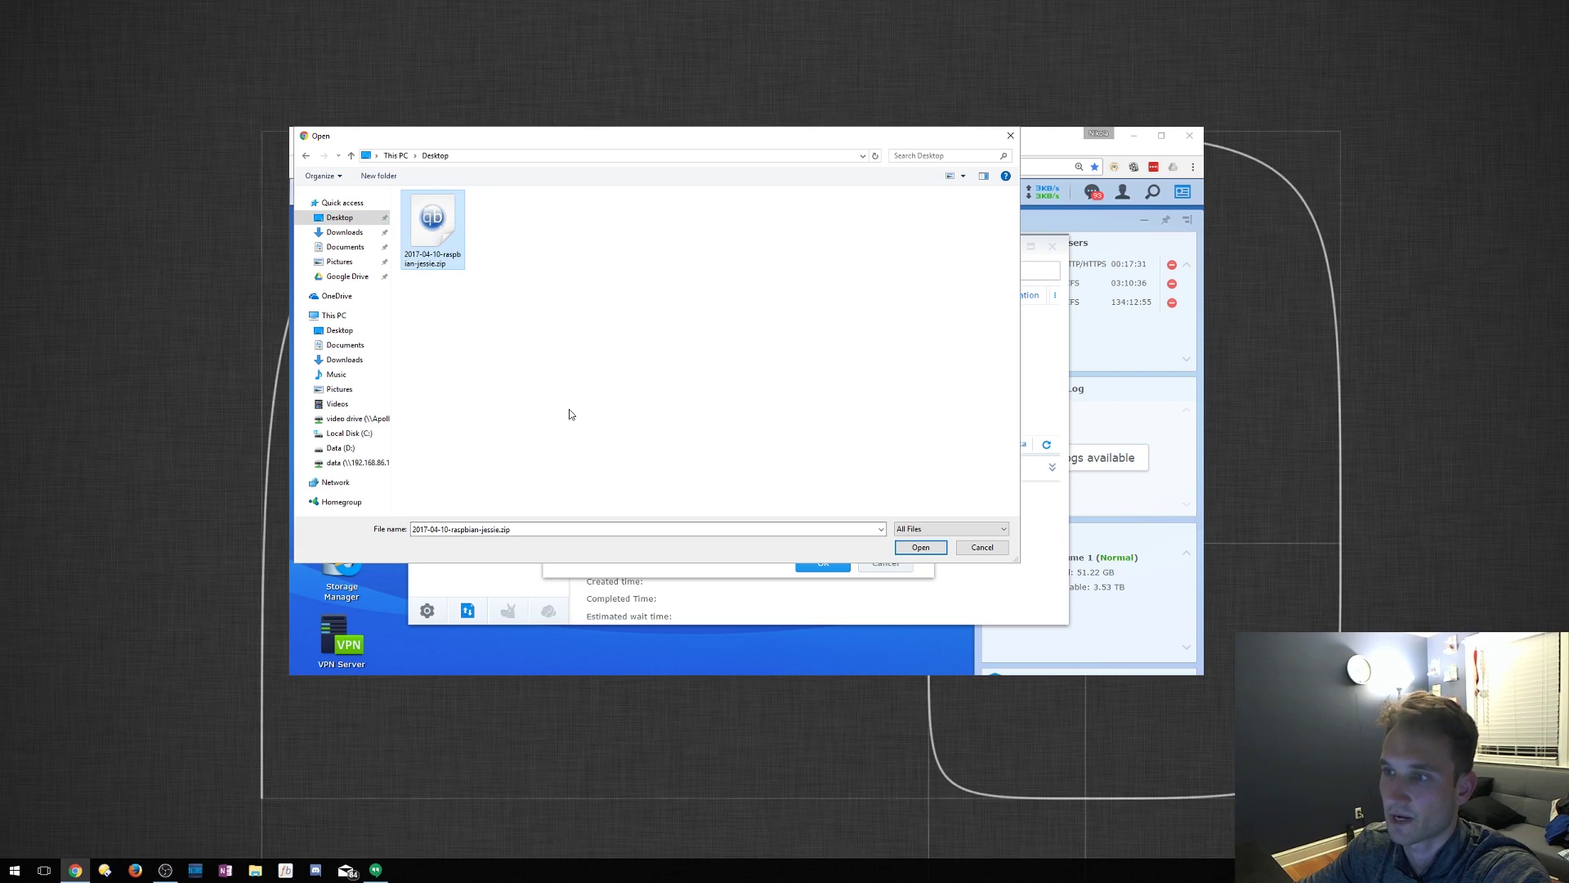
click(920, 546)
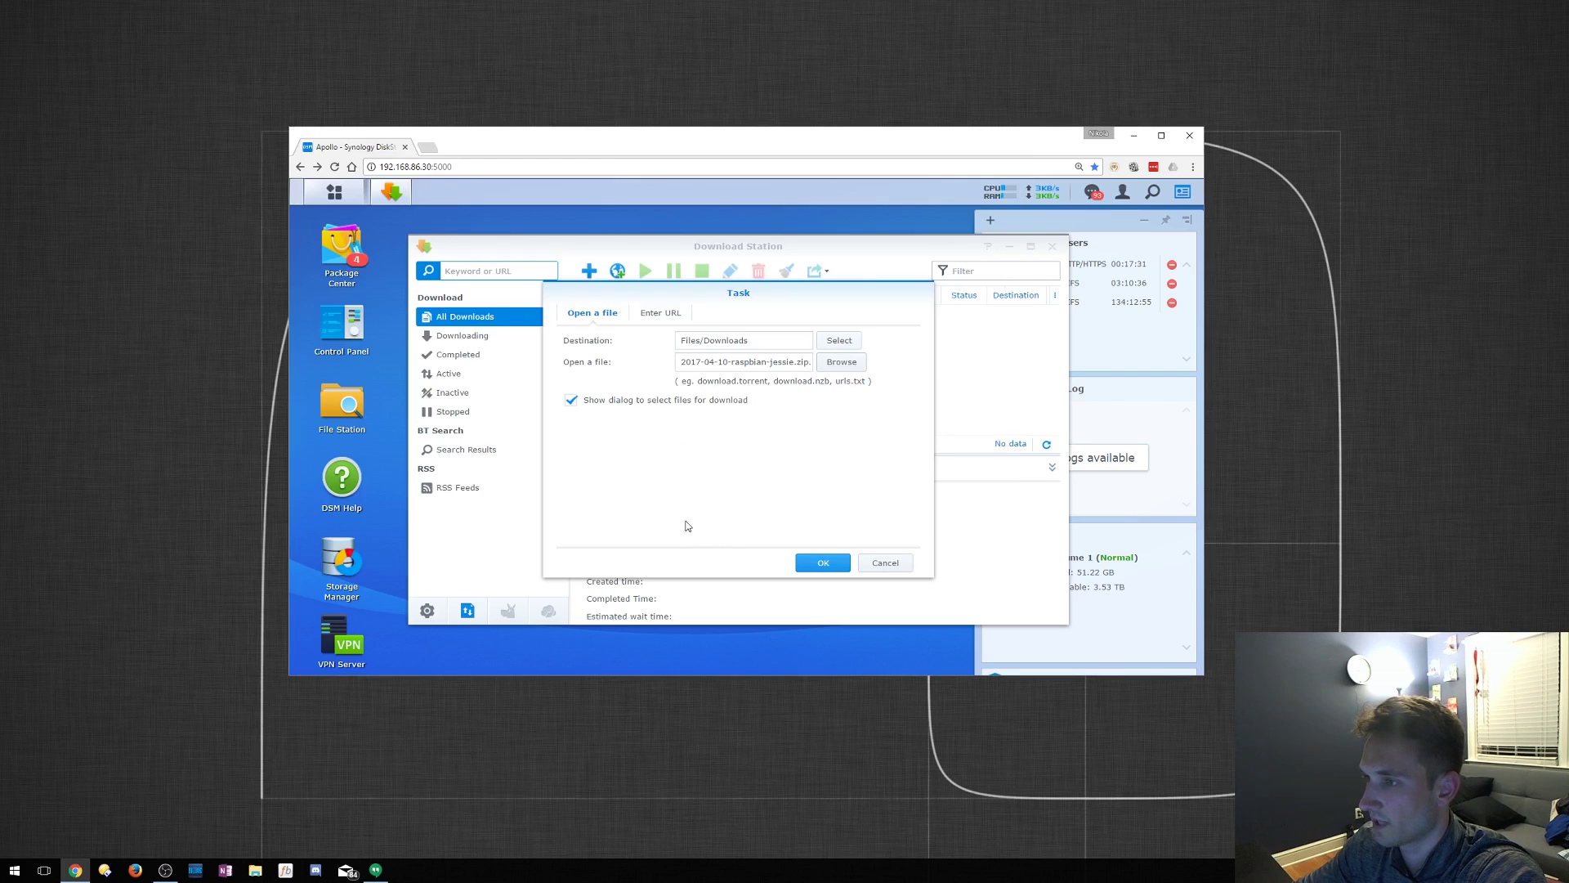
Step: Create the raspbian zip task into Files/Downloads and maximize Download Station to watch progress
click(822, 572)
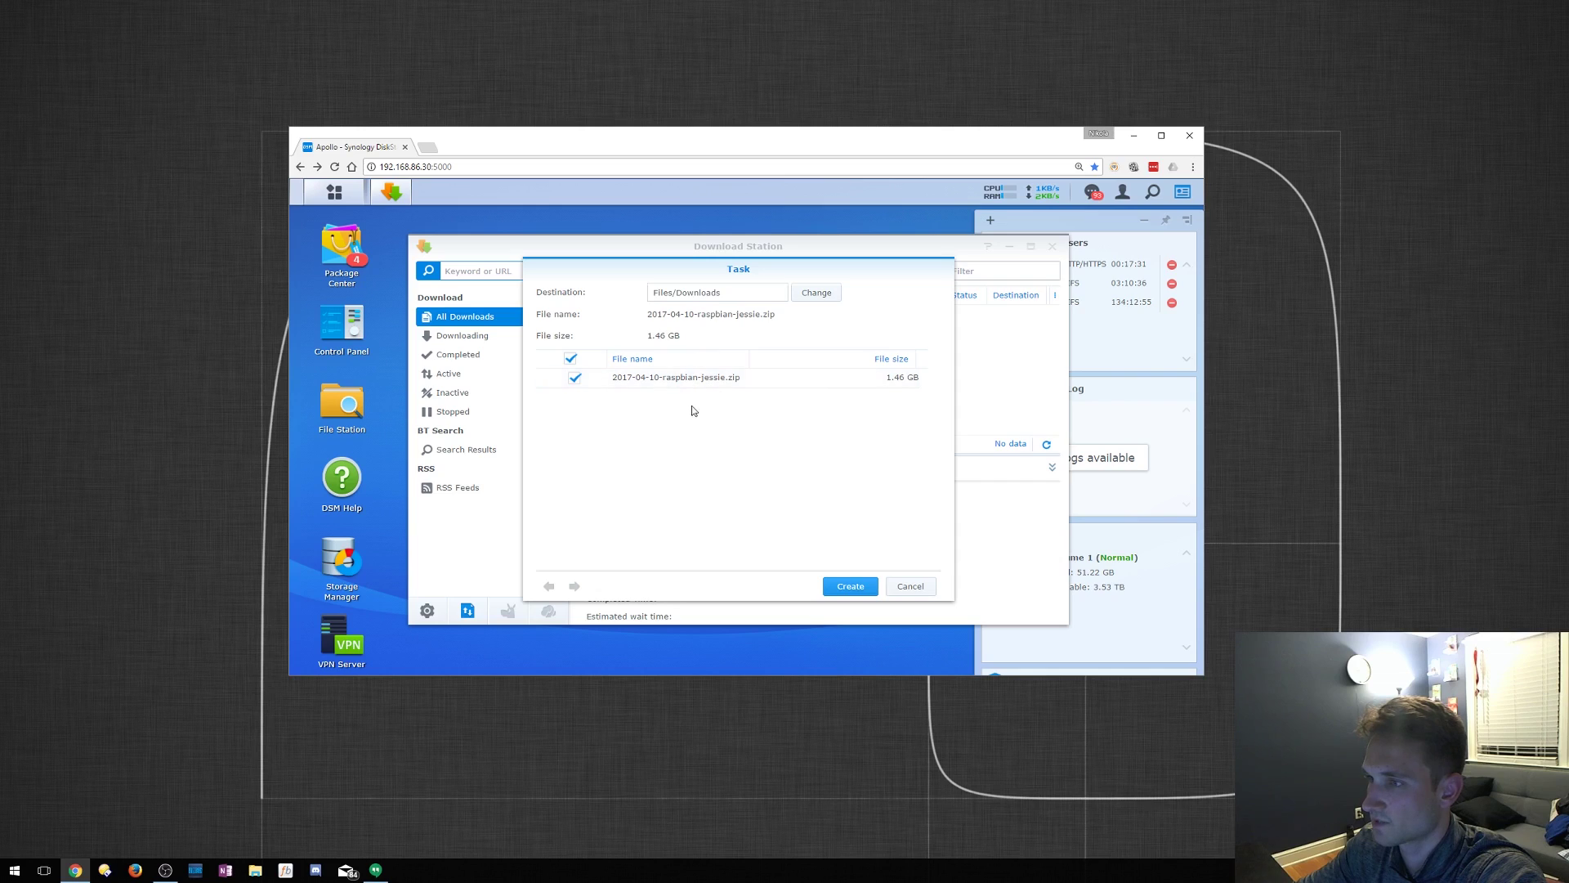
click(851, 586)
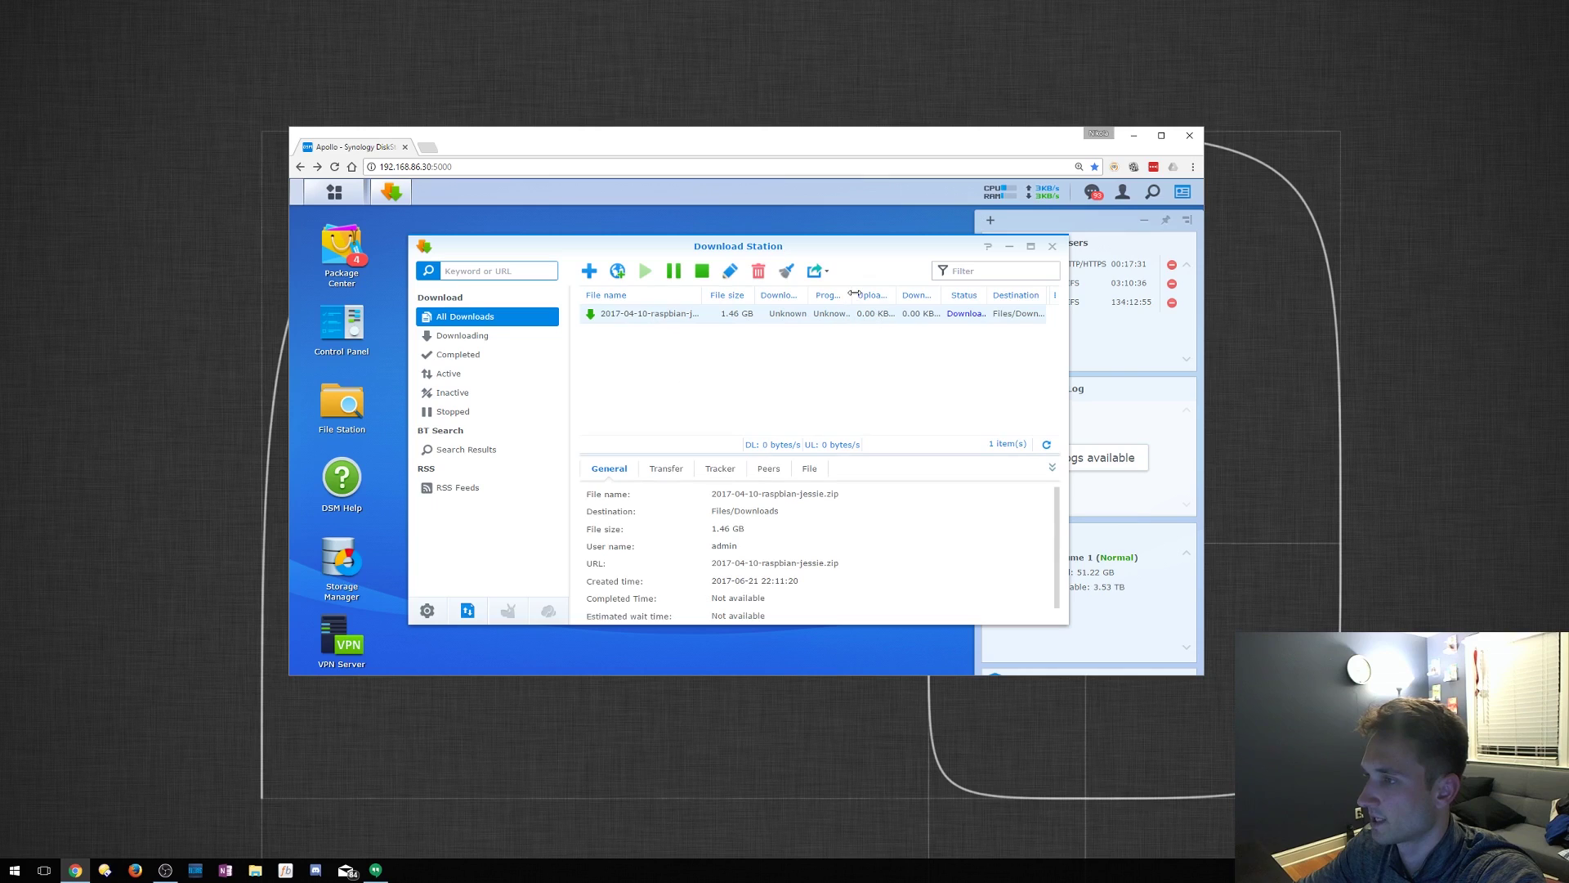
drag(852, 296, 831, 296)
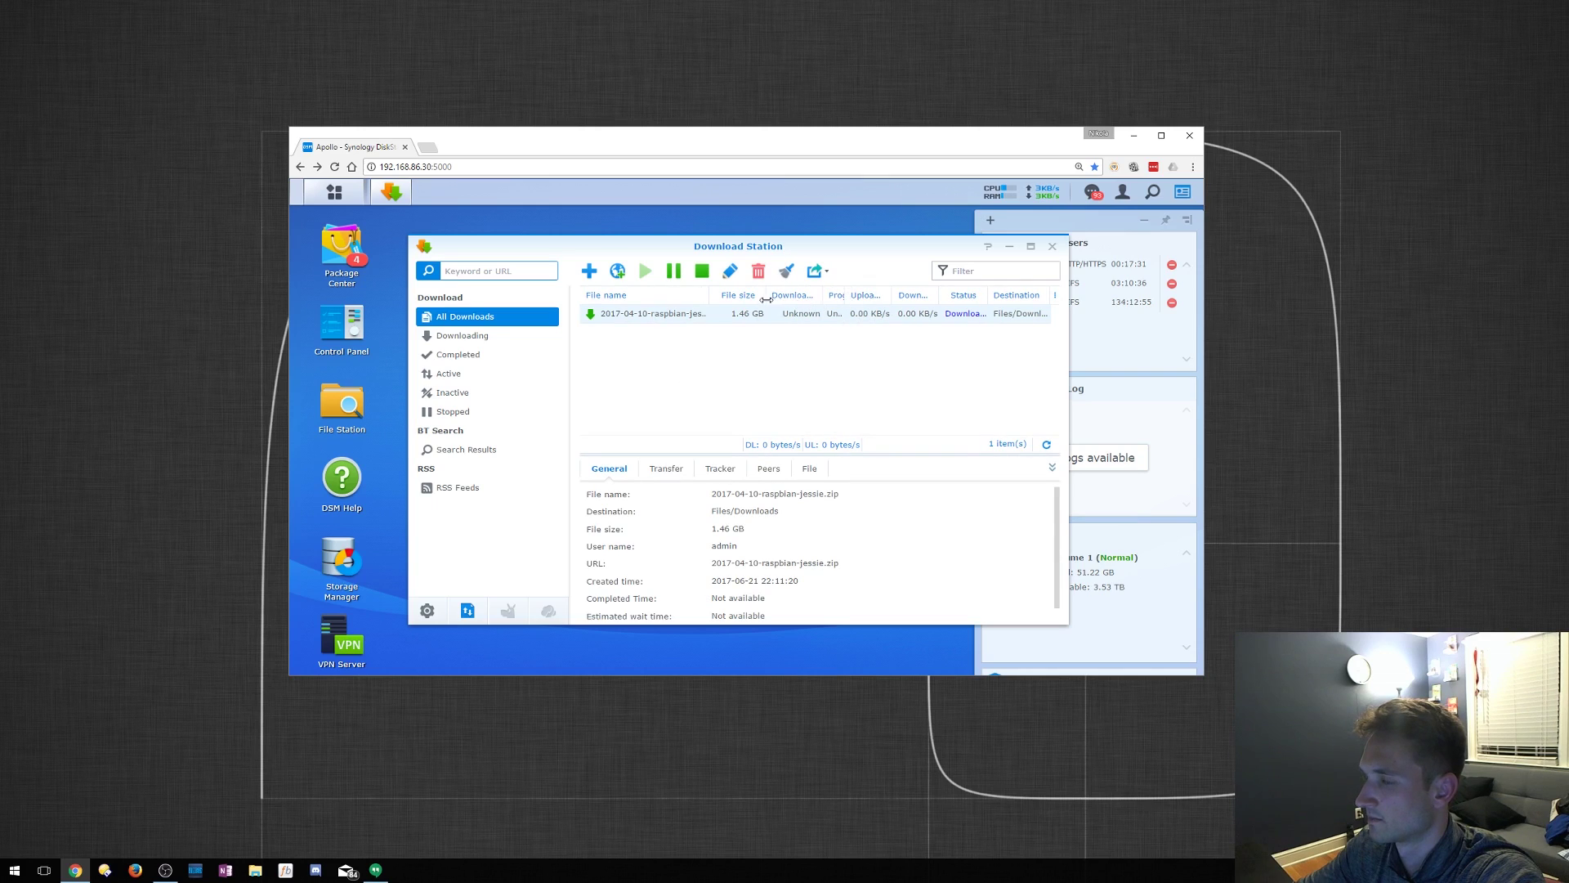
click(1031, 246)
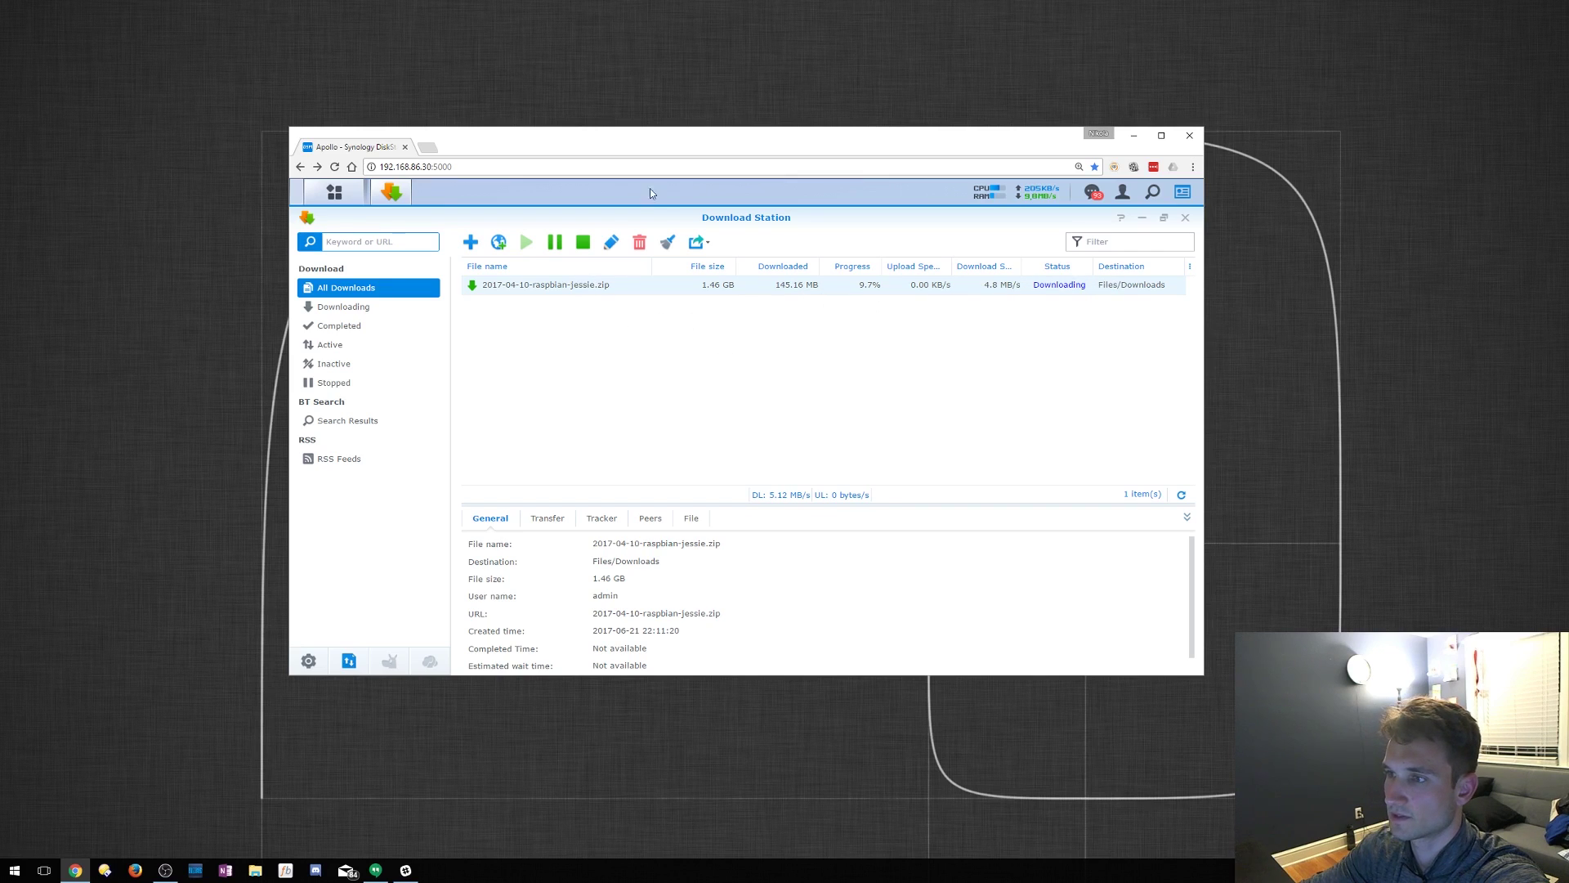
Step: Open a new File Explorer window at the \\apollo NAS network location
drag(675, 143, 671, 124)
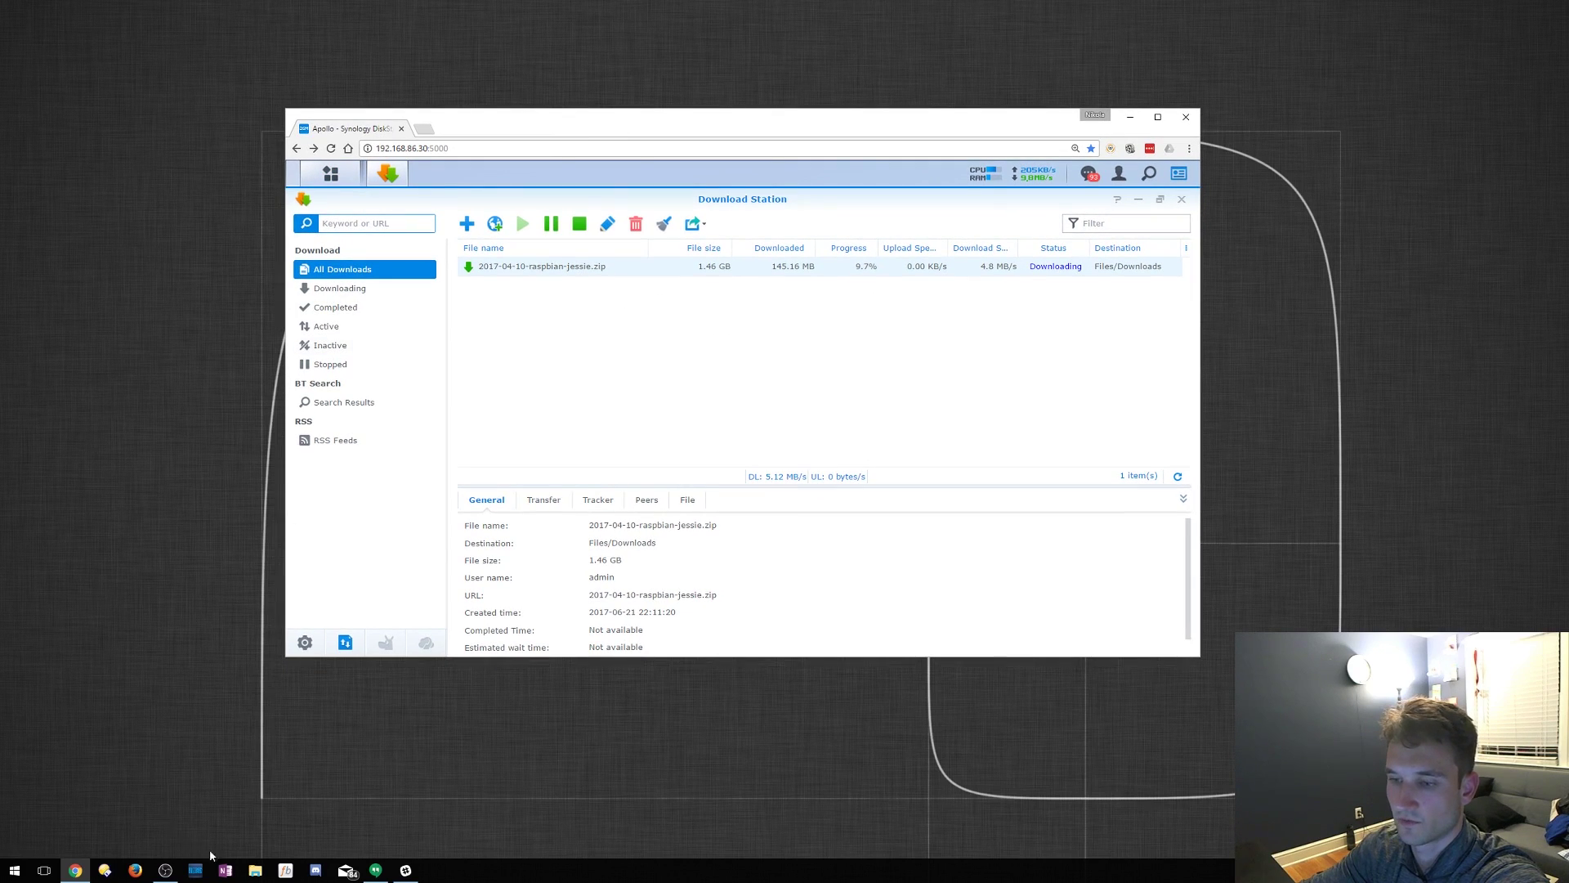
right_click(255, 869)
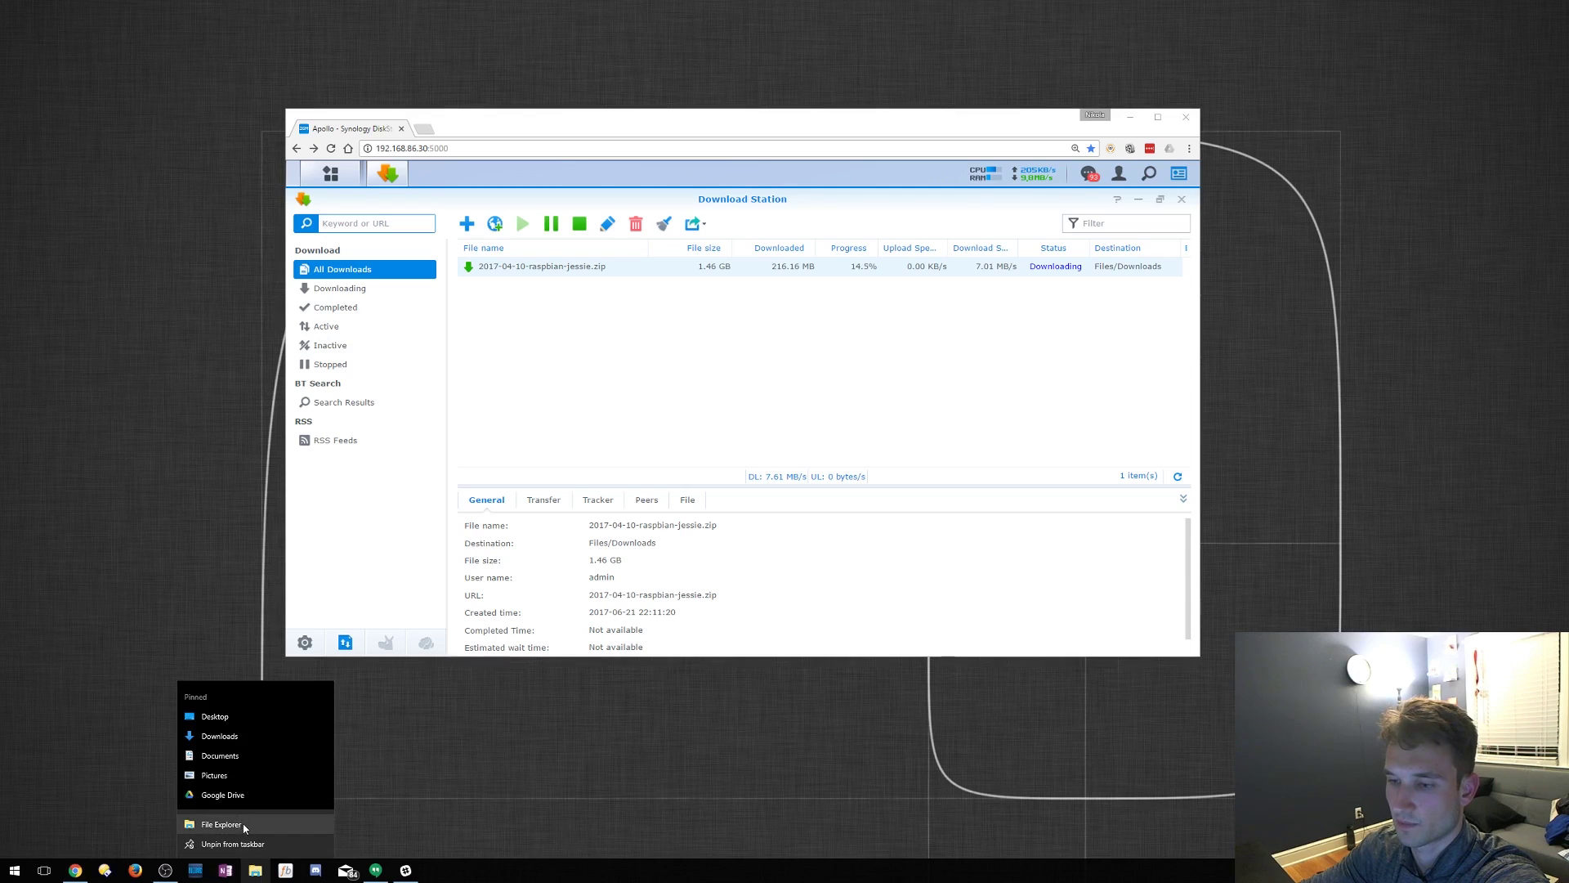
click(221, 824)
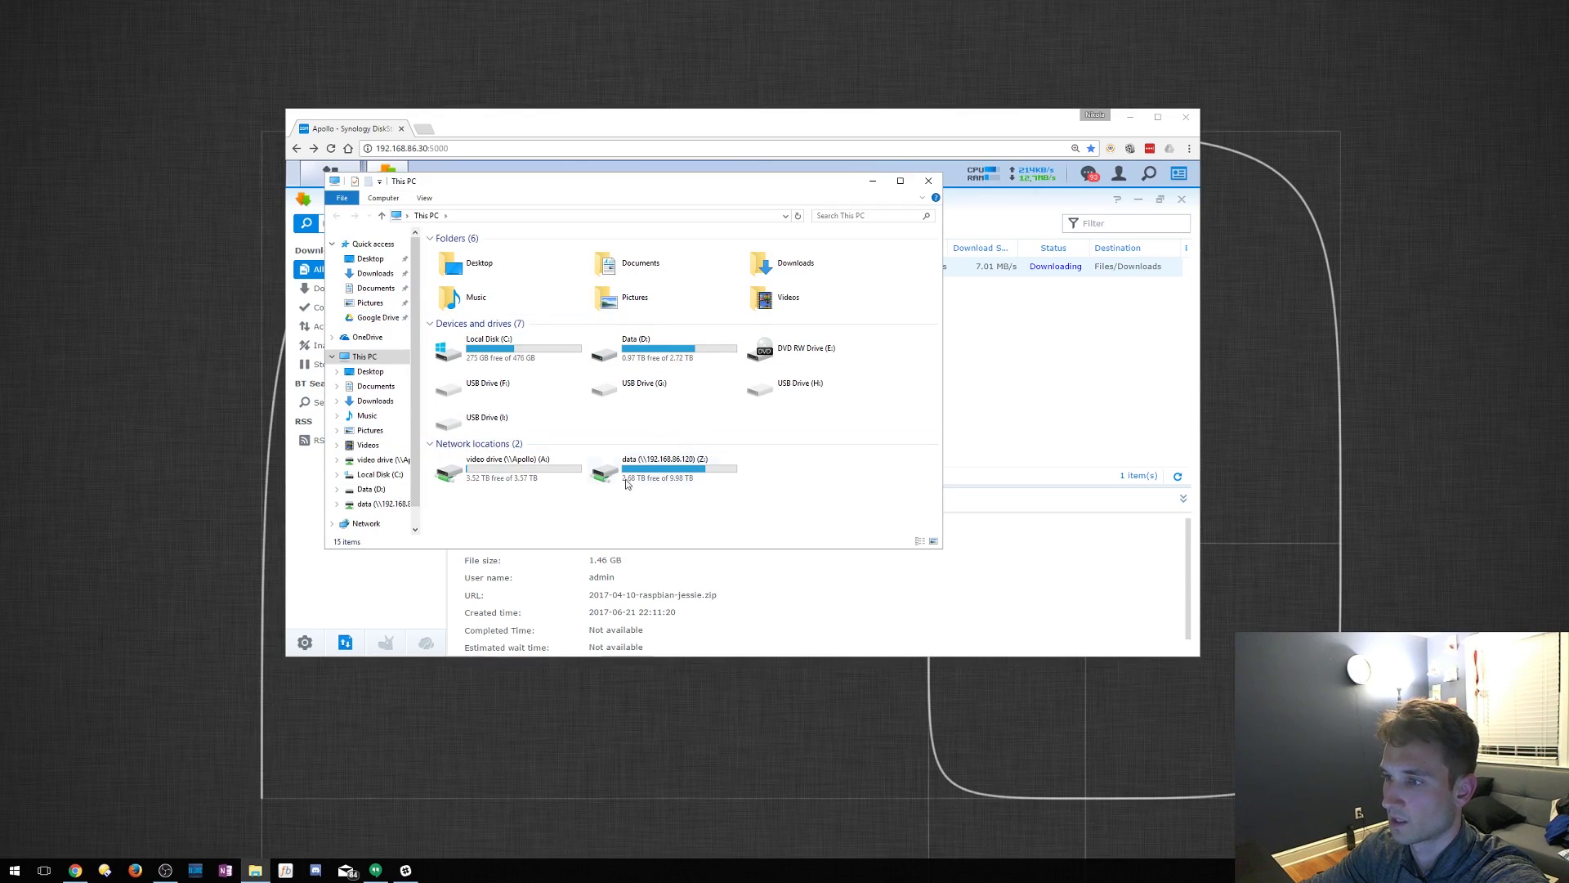
click(516, 215)
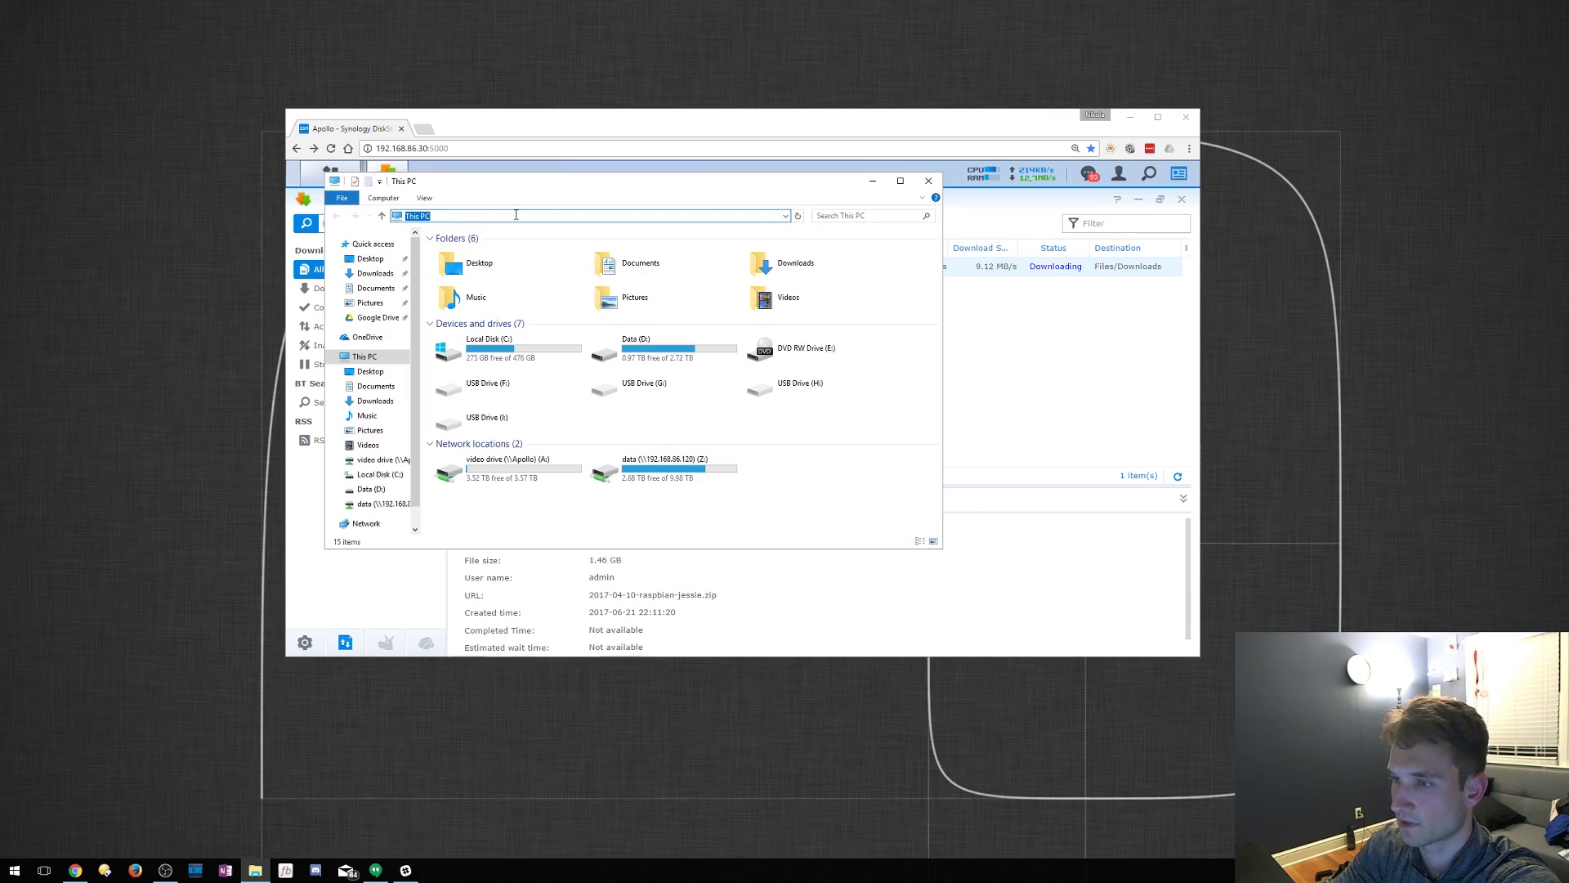
text(\a)
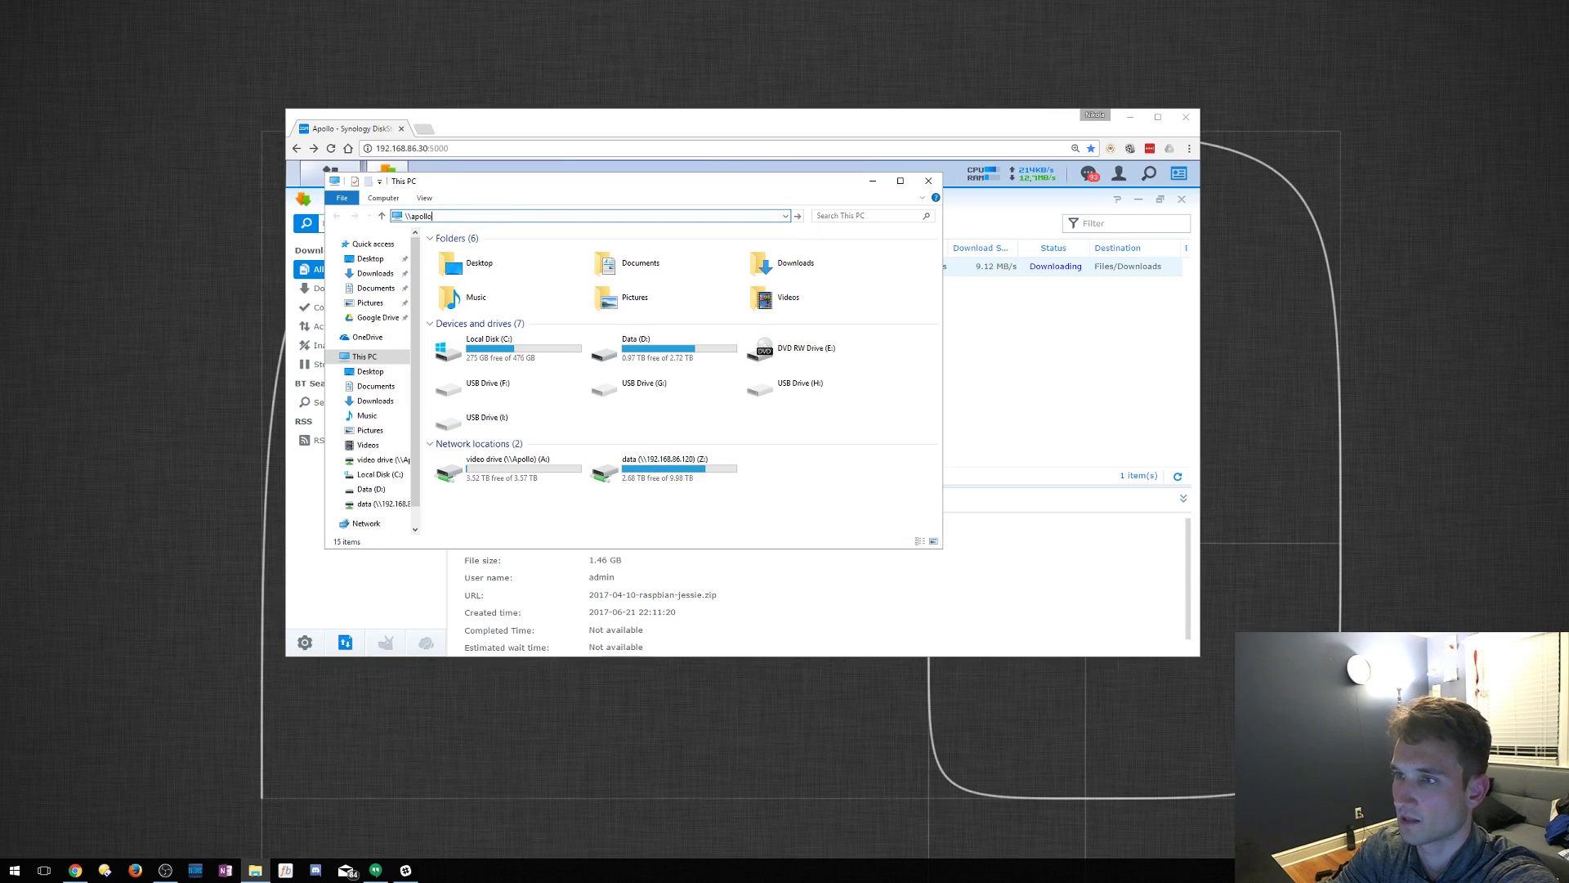
text(pollo)
key(Return)
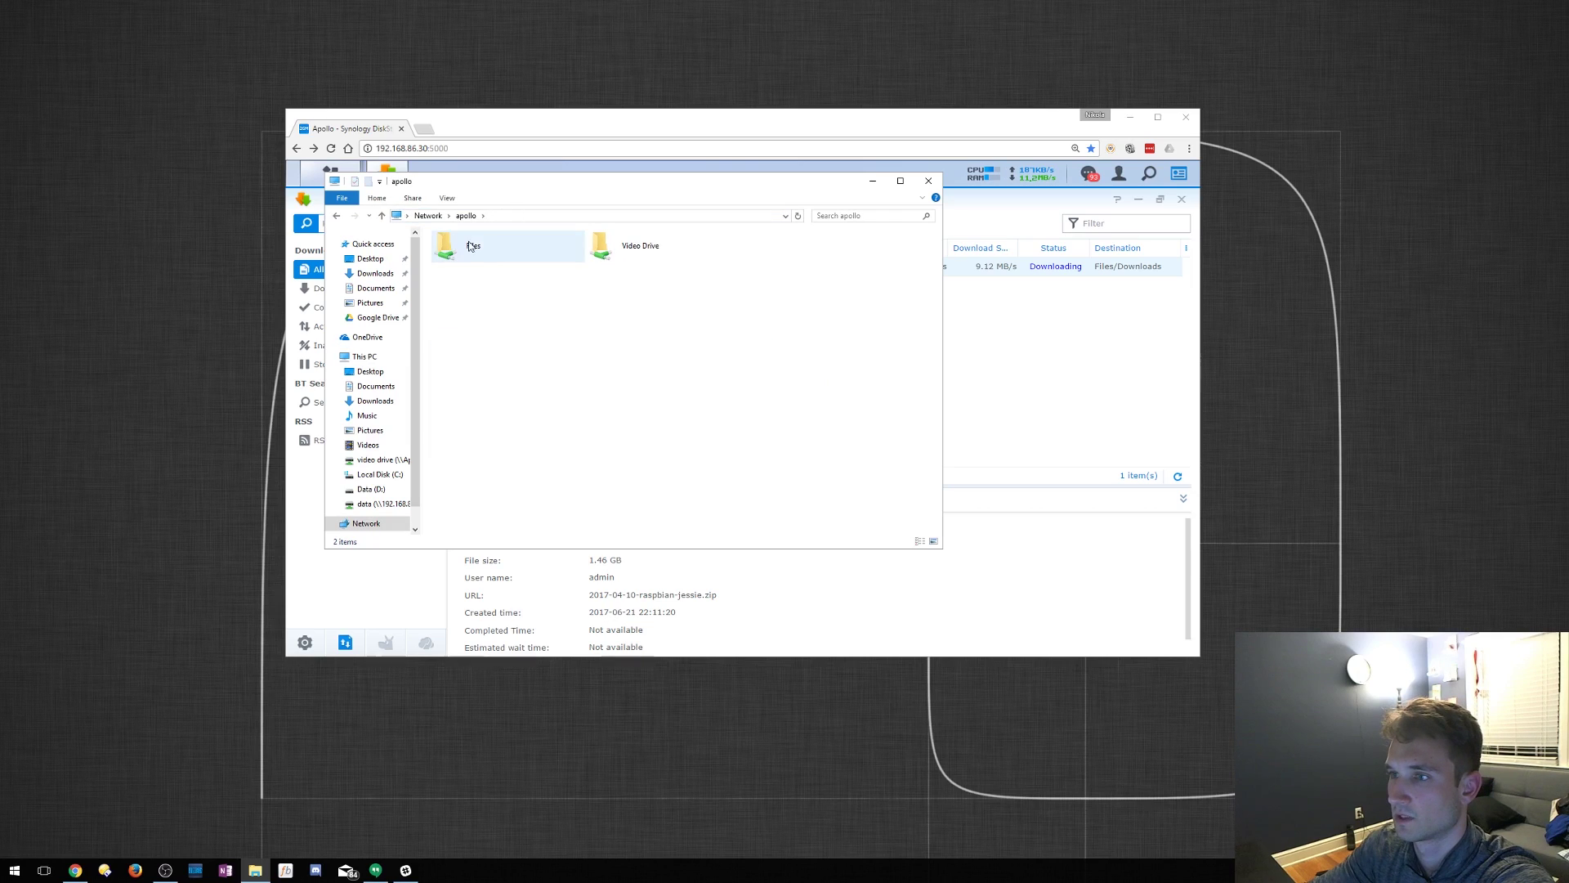
Step: Open the empty Files > Downloads folder and place it beside the Download Station list
double_click(471, 246)
double_click(472, 279)
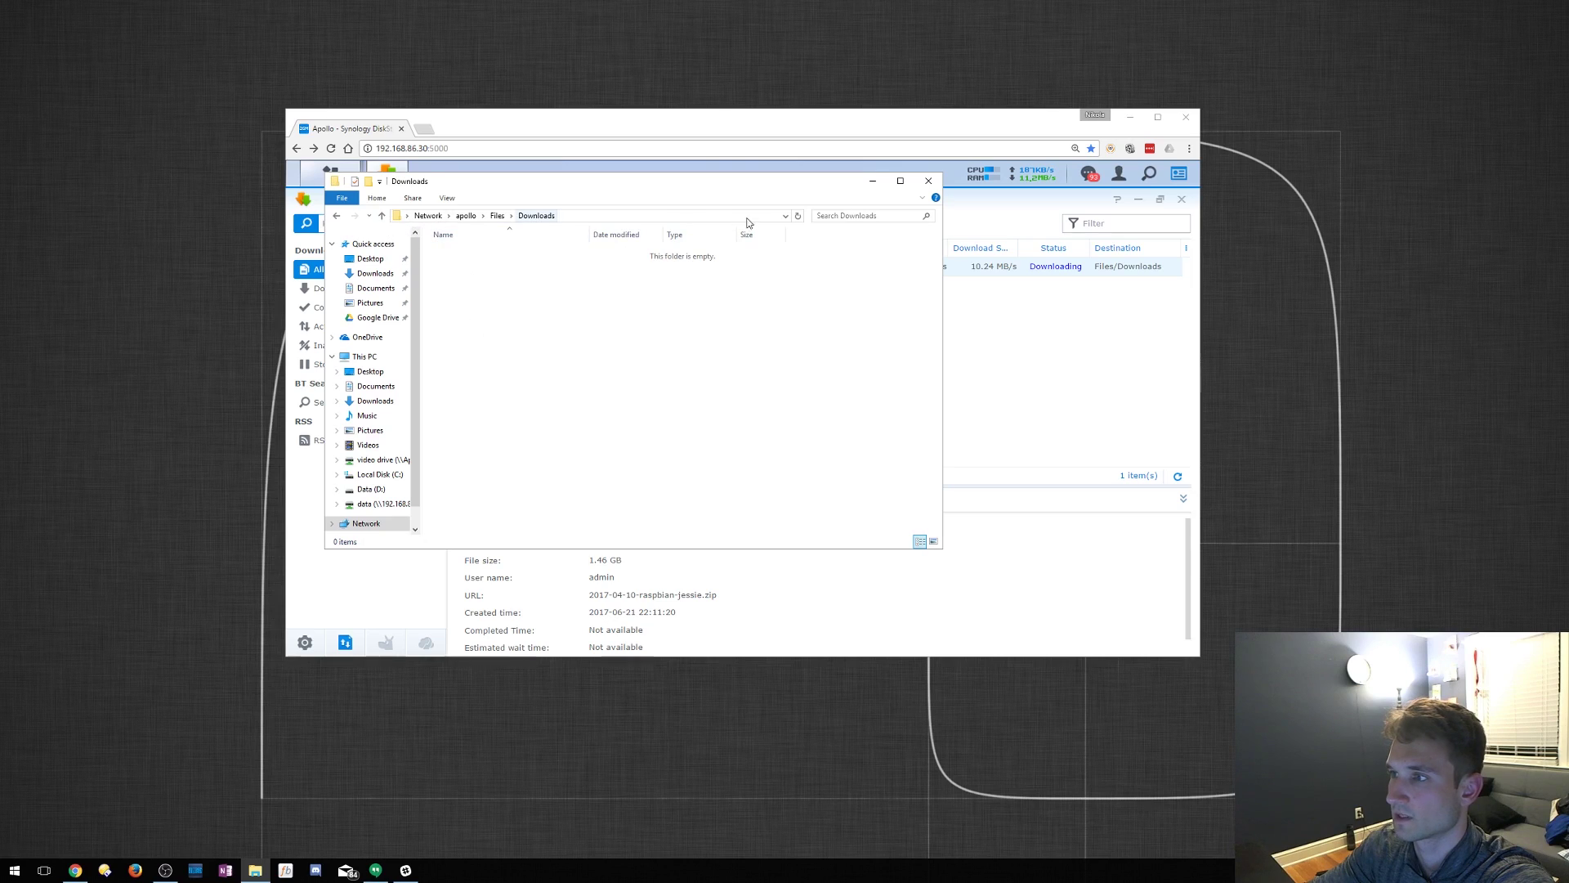
click(497, 217)
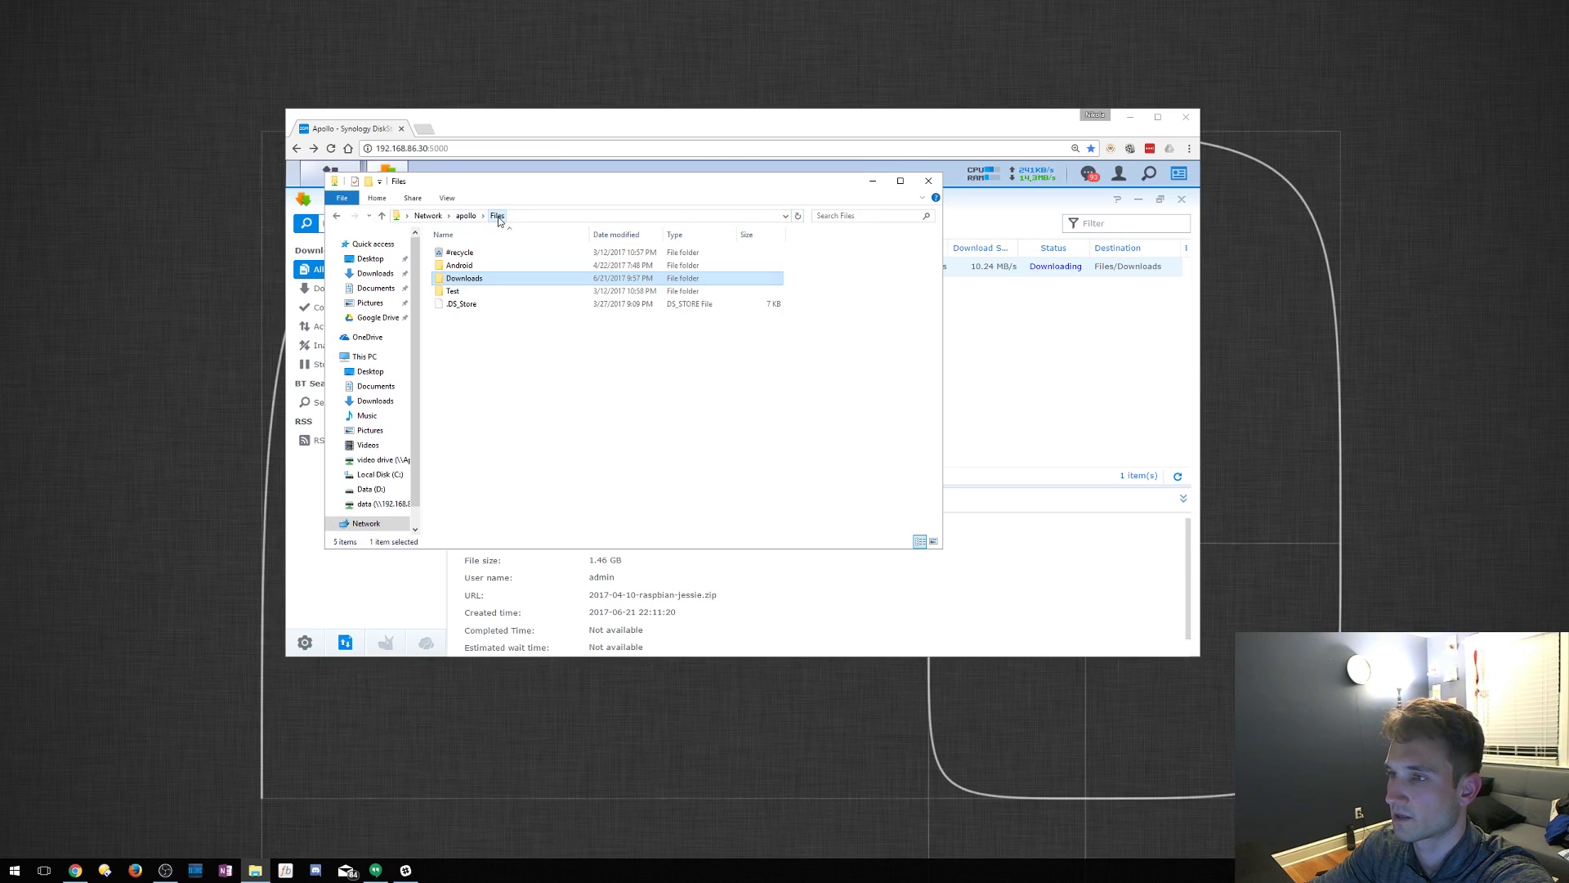
double_click(460, 282)
drag(654, 181, 566, 303)
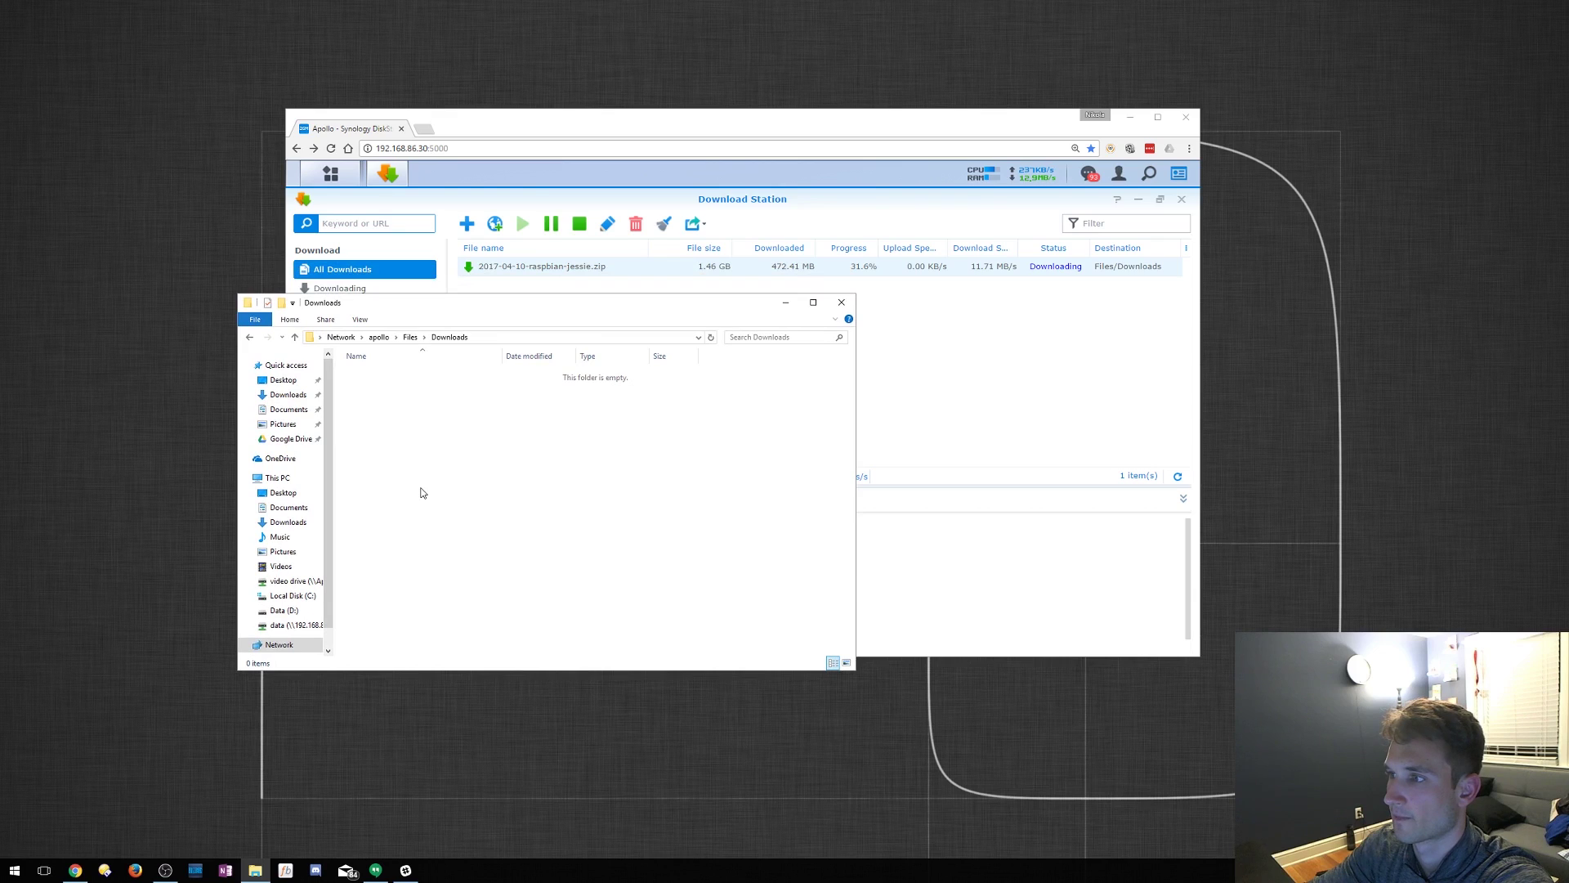
Step: Select the finished 2017-04-10-raspbian-jessie.zip in the NAS Downloads folder
drag(585, 308, 842, 328)
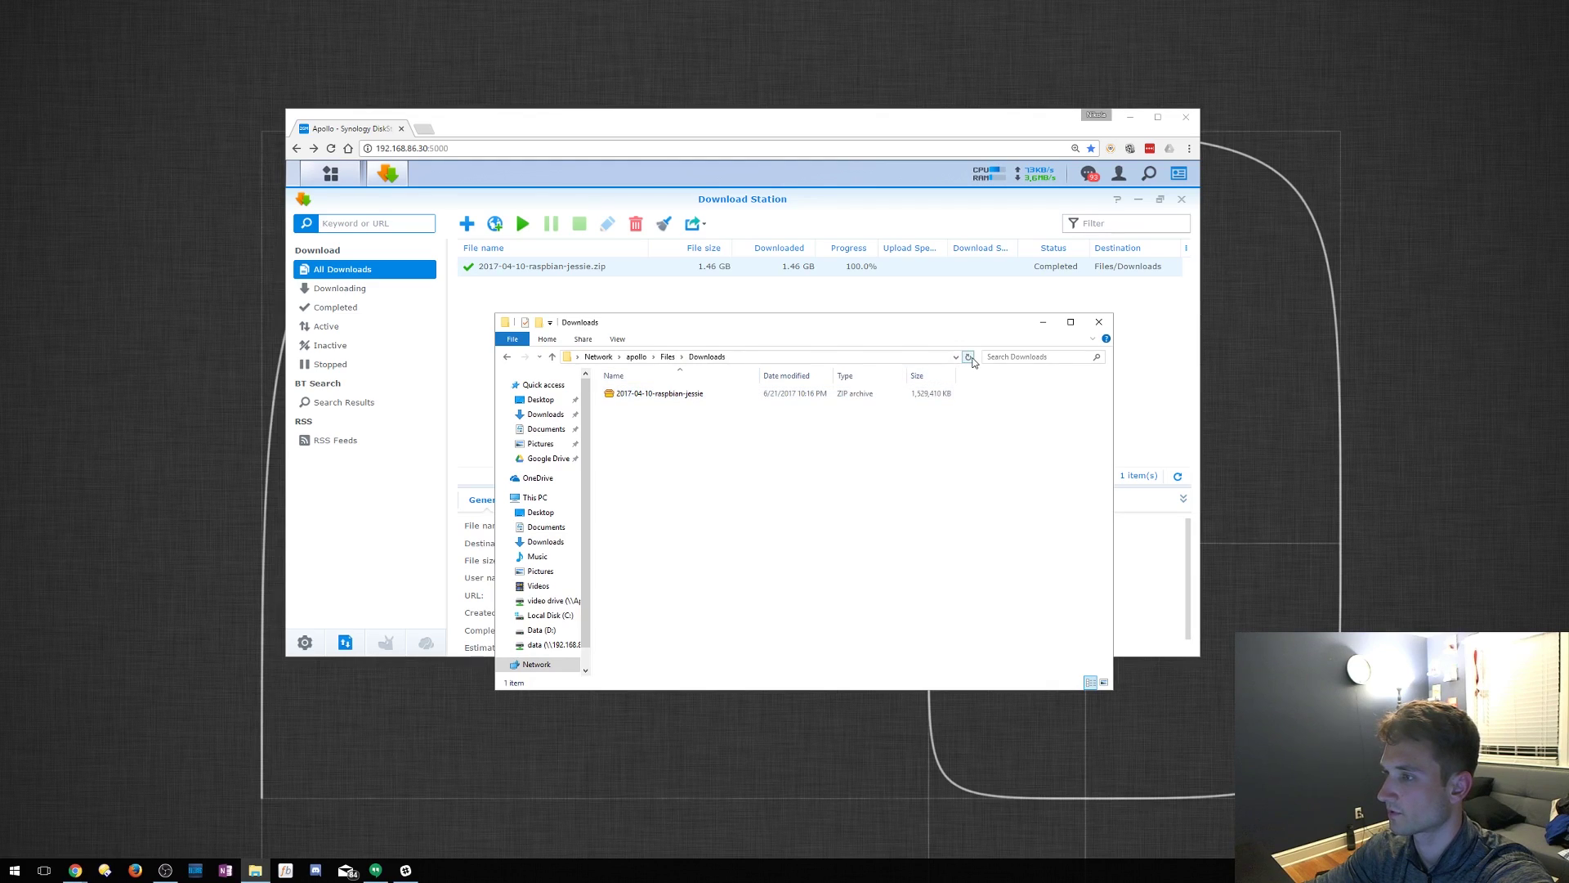
click(879, 398)
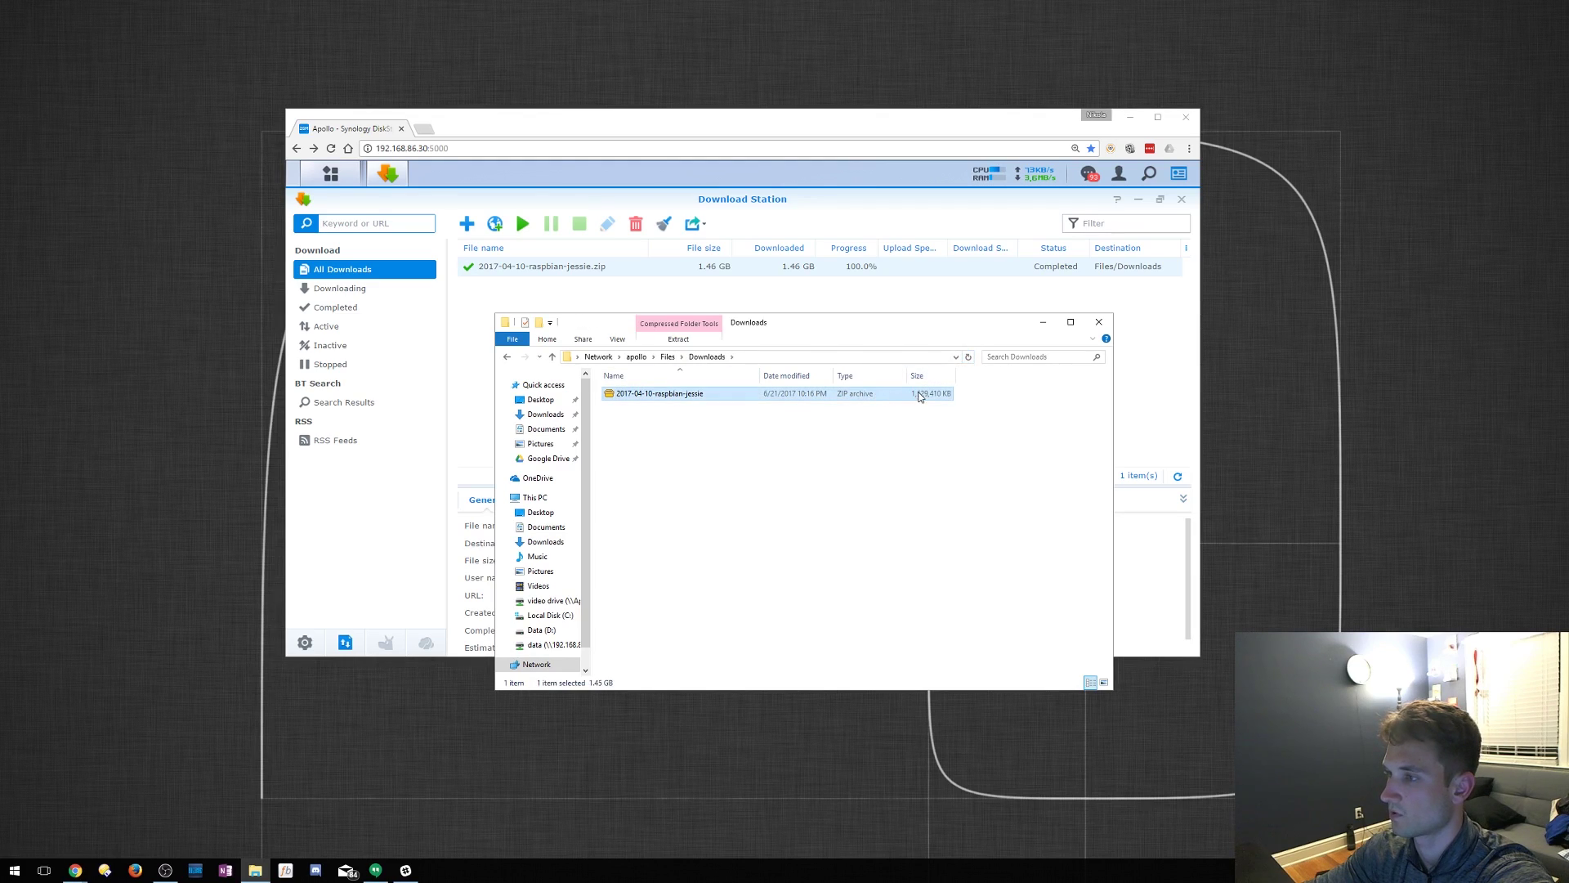
click(738, 454)
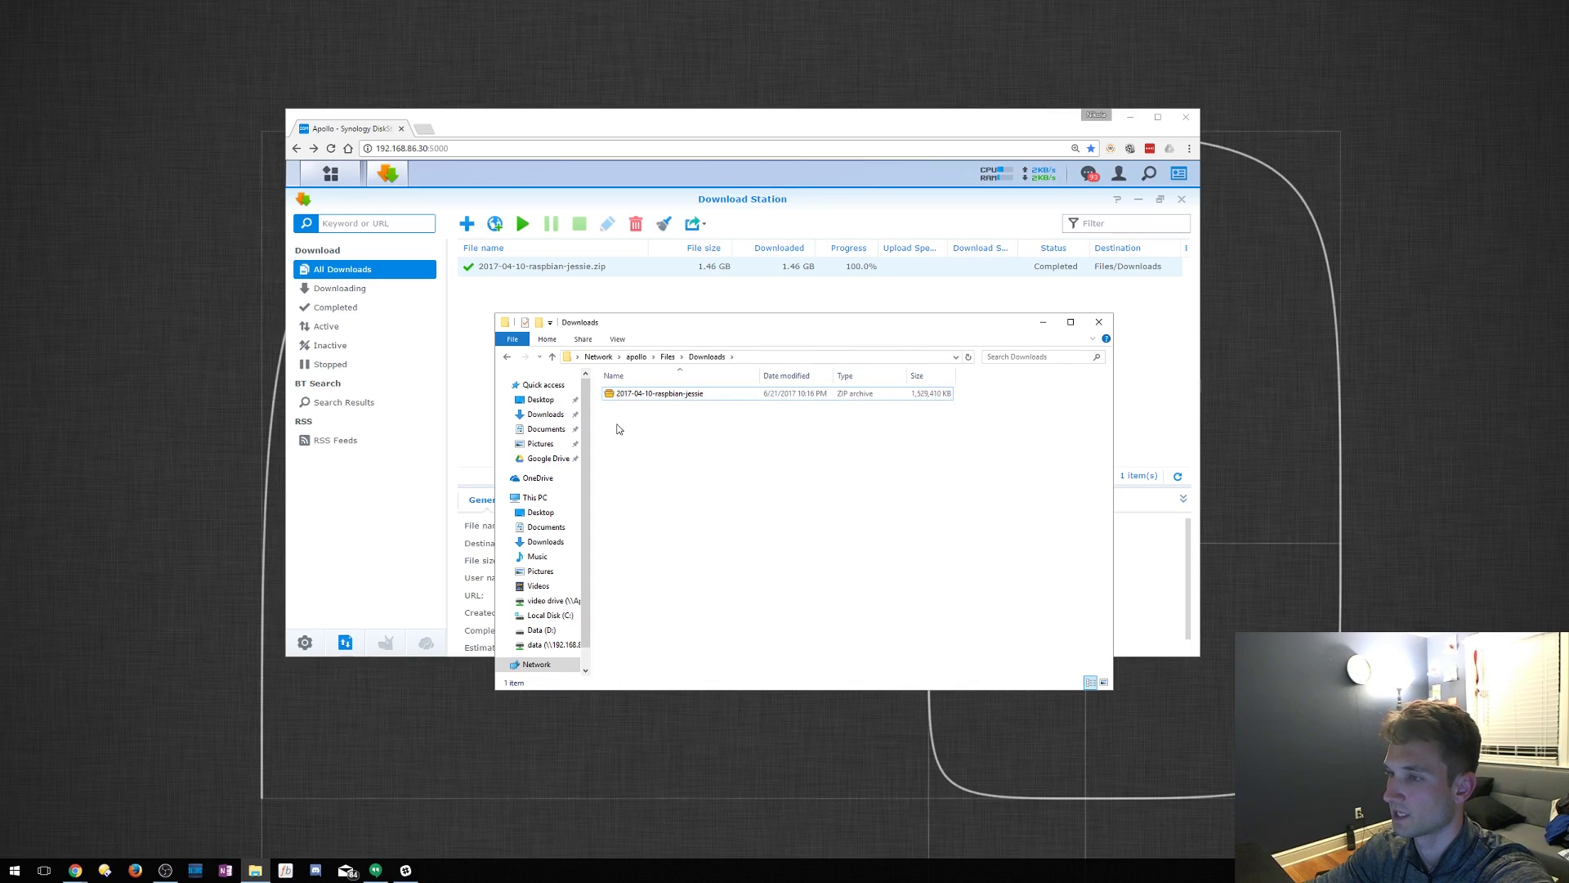
click(693, 396)
double_click(696, 398)
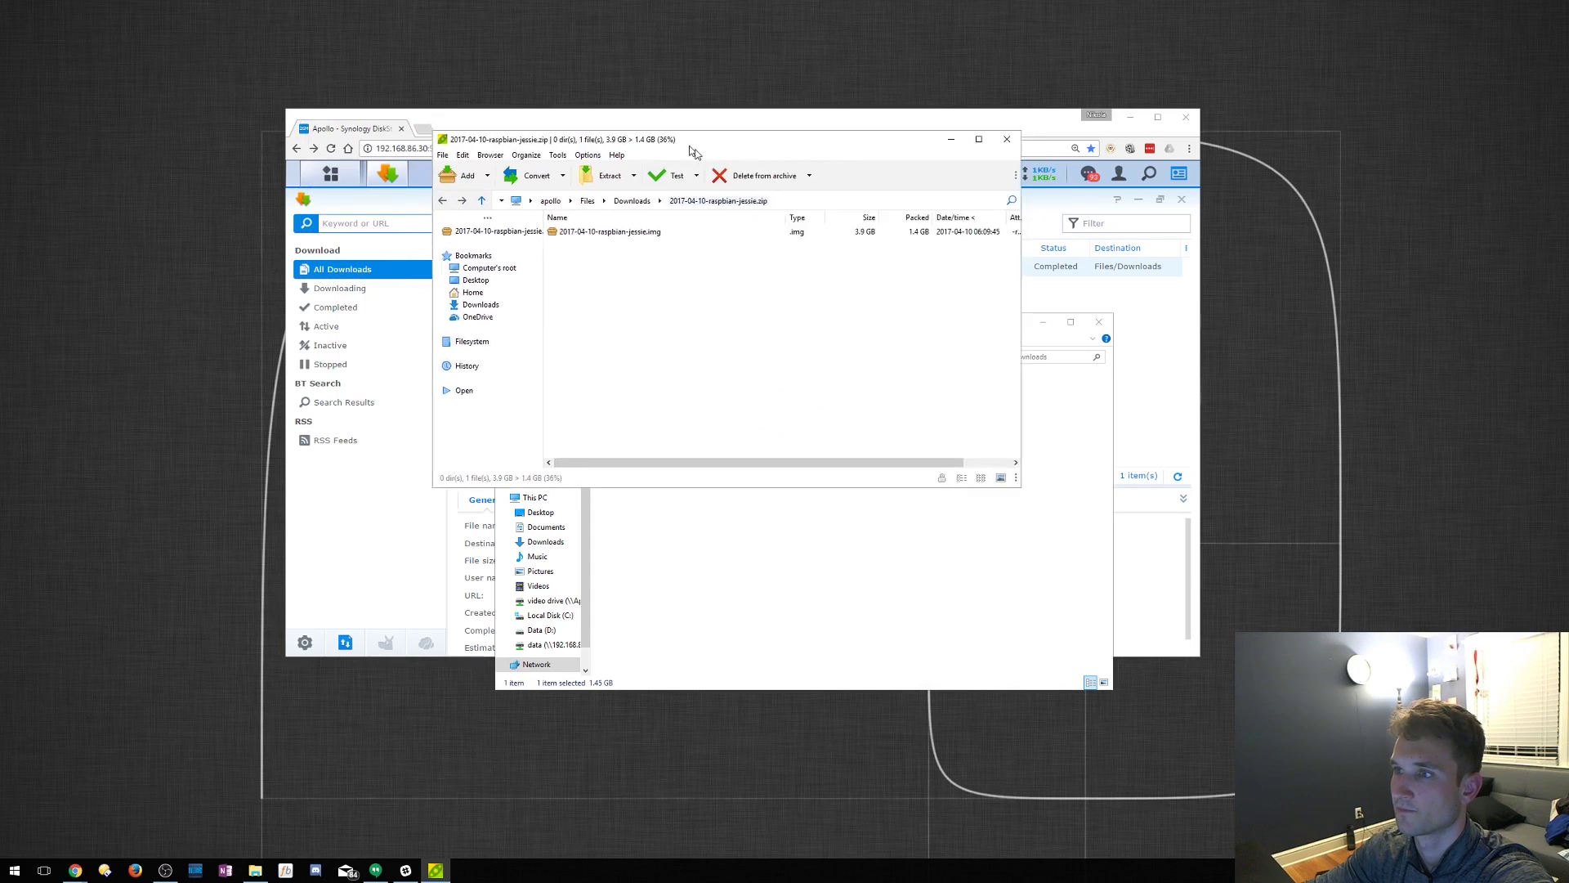
click(687, 250)
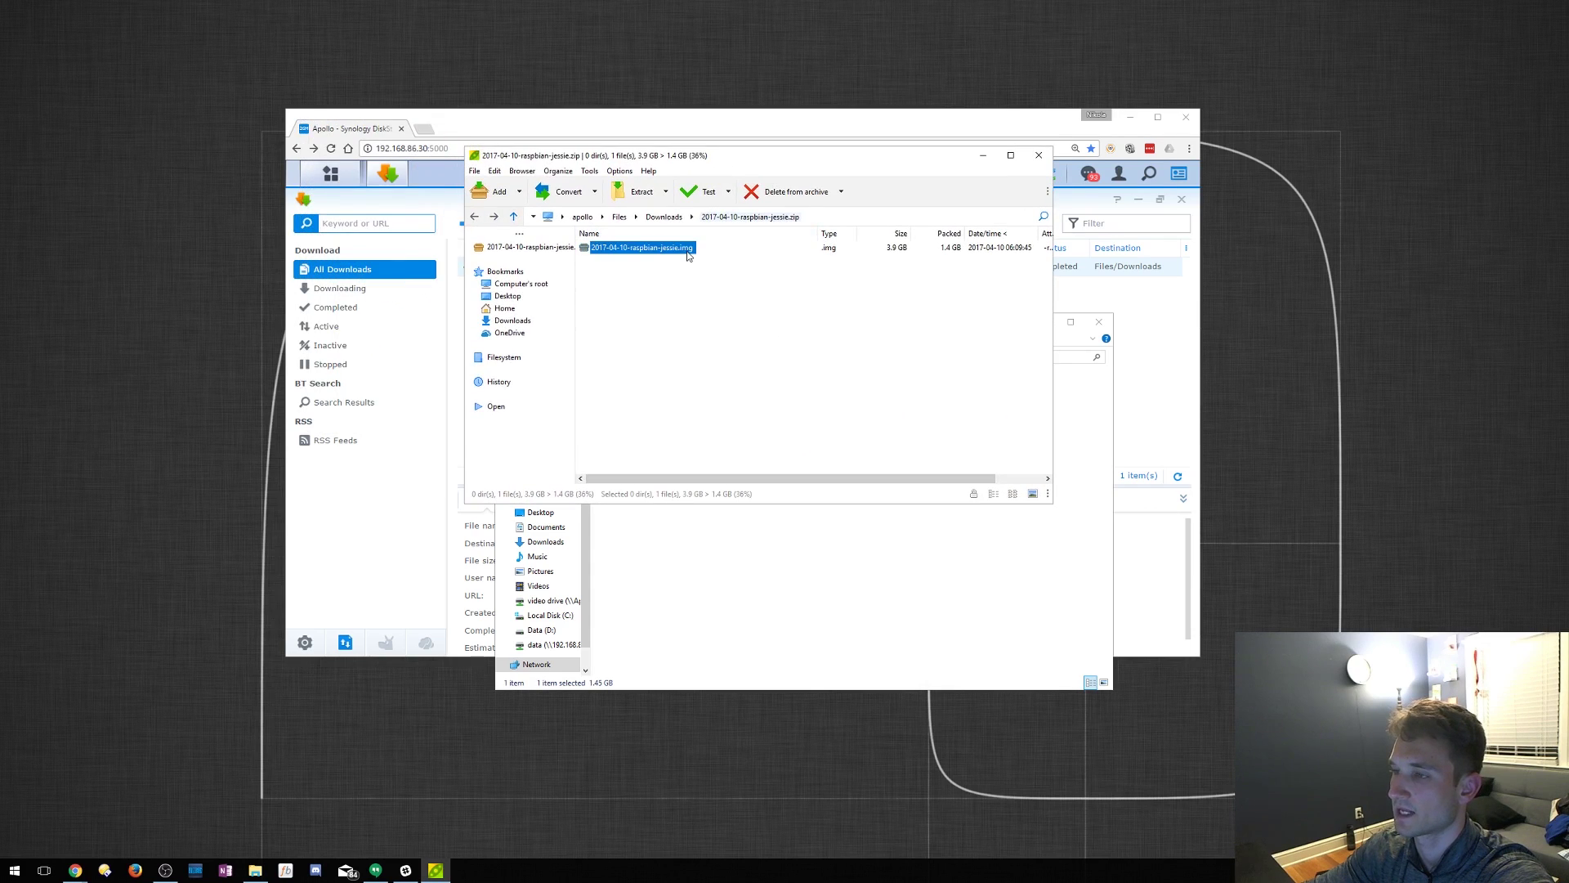
click(1039, 156)
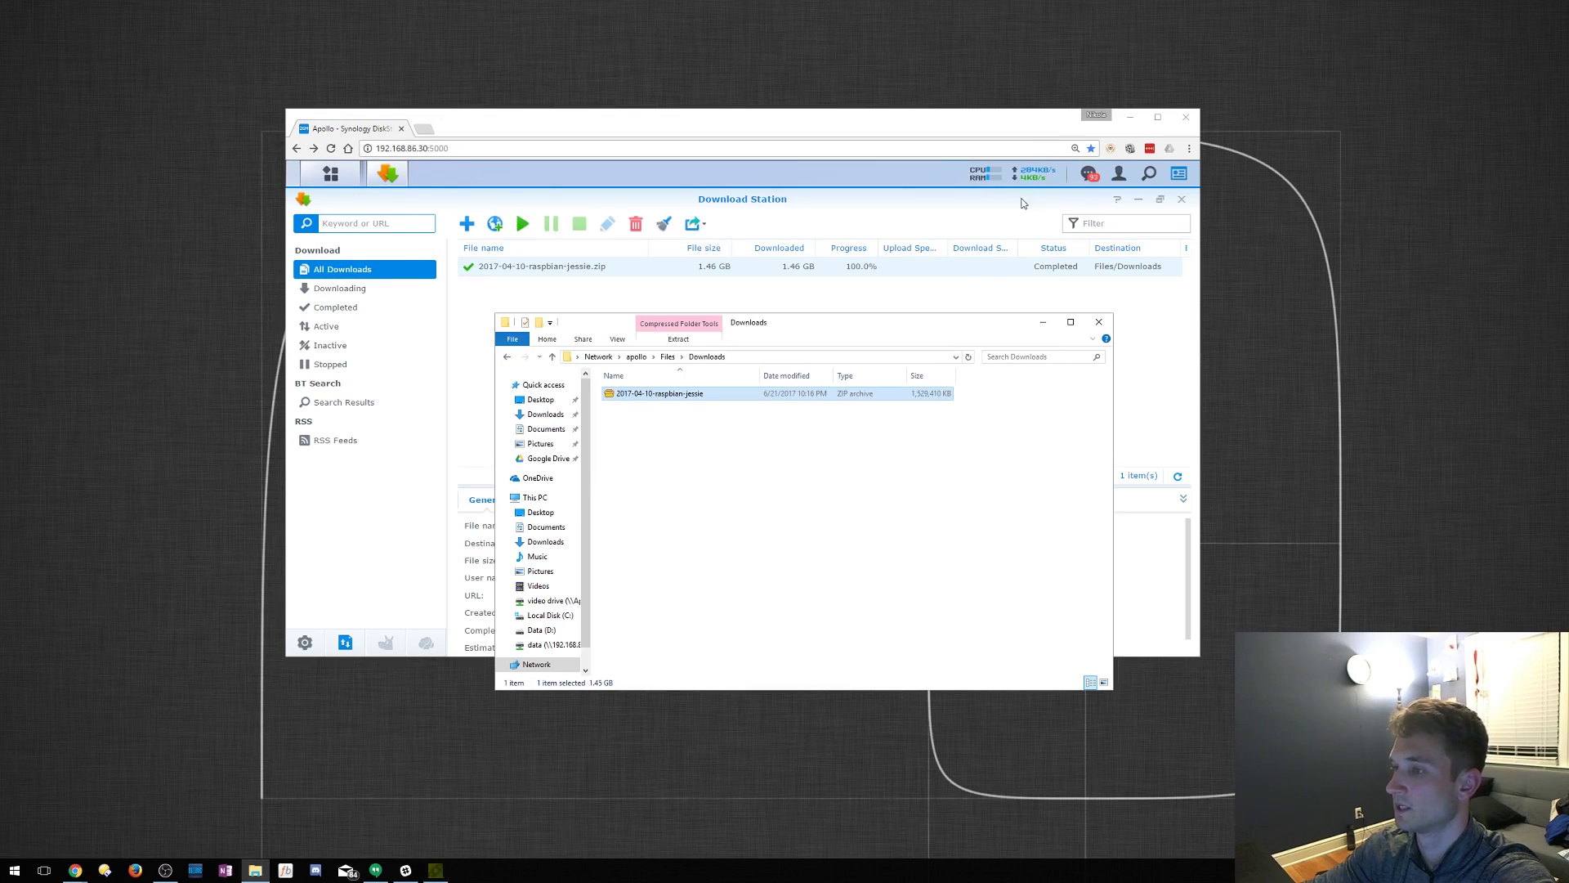
Step: Bring Download Station forward to see the raspbian zip task completed at 1.46 GB
click(757, 308)
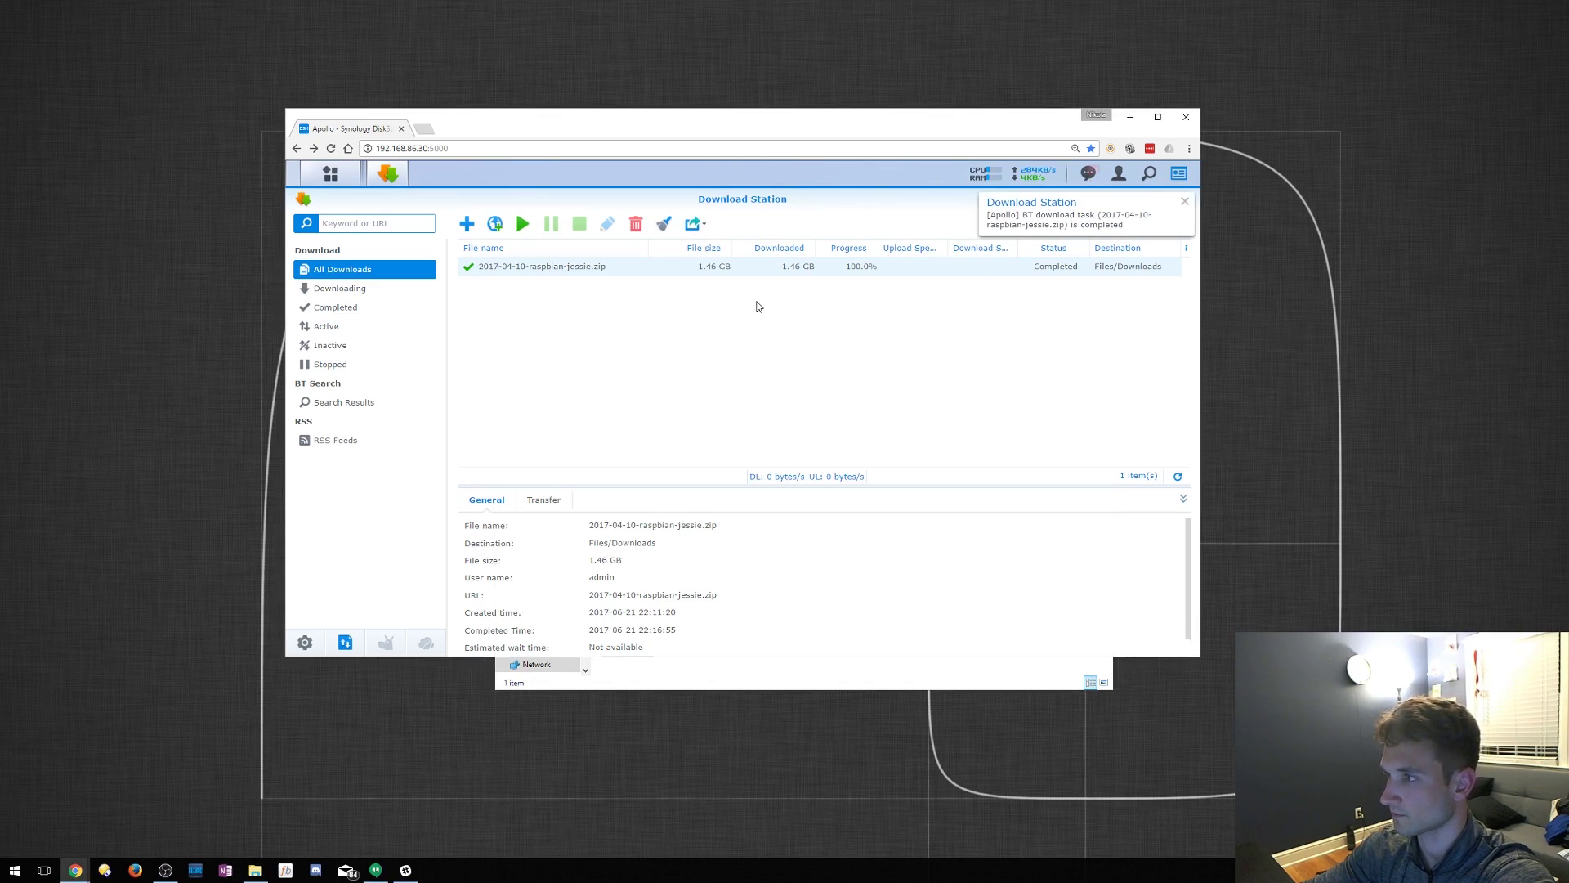